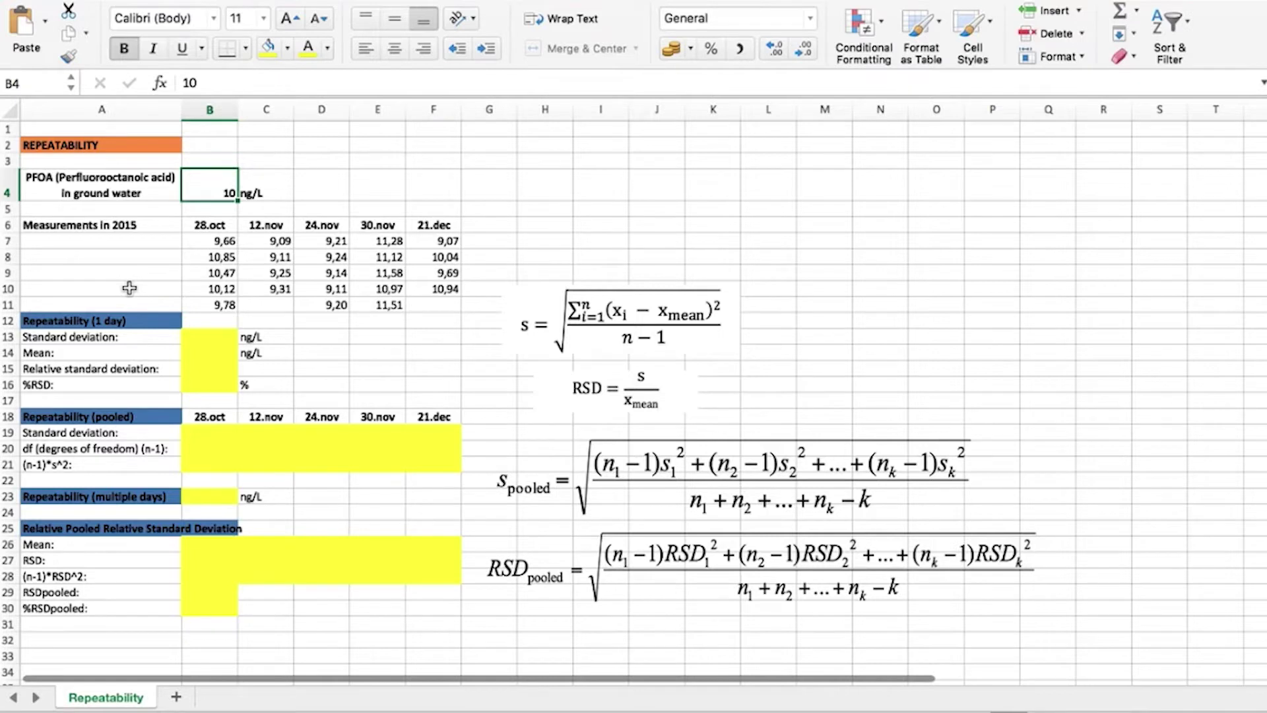
- Enter =STDEV(B7:B11) in B13, giving a 28.oct standard deviation of 0,49 ng/L
left_click(217, 338)
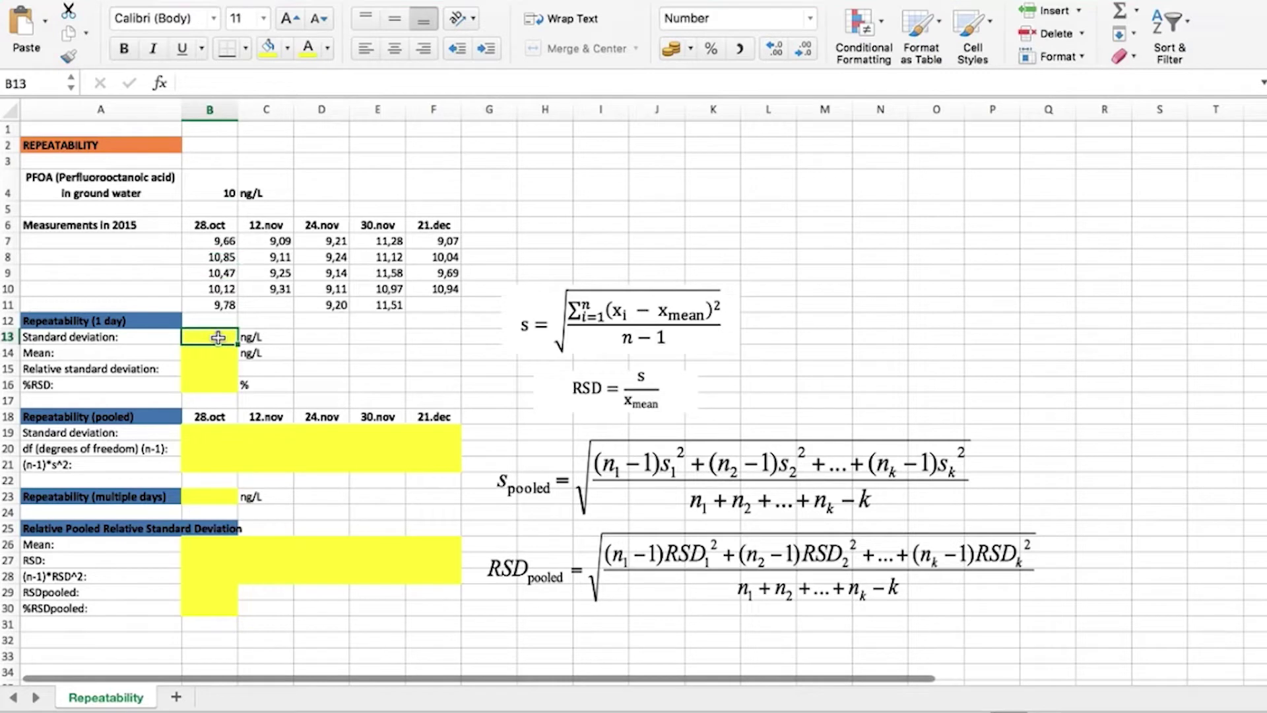
type("=stdev")
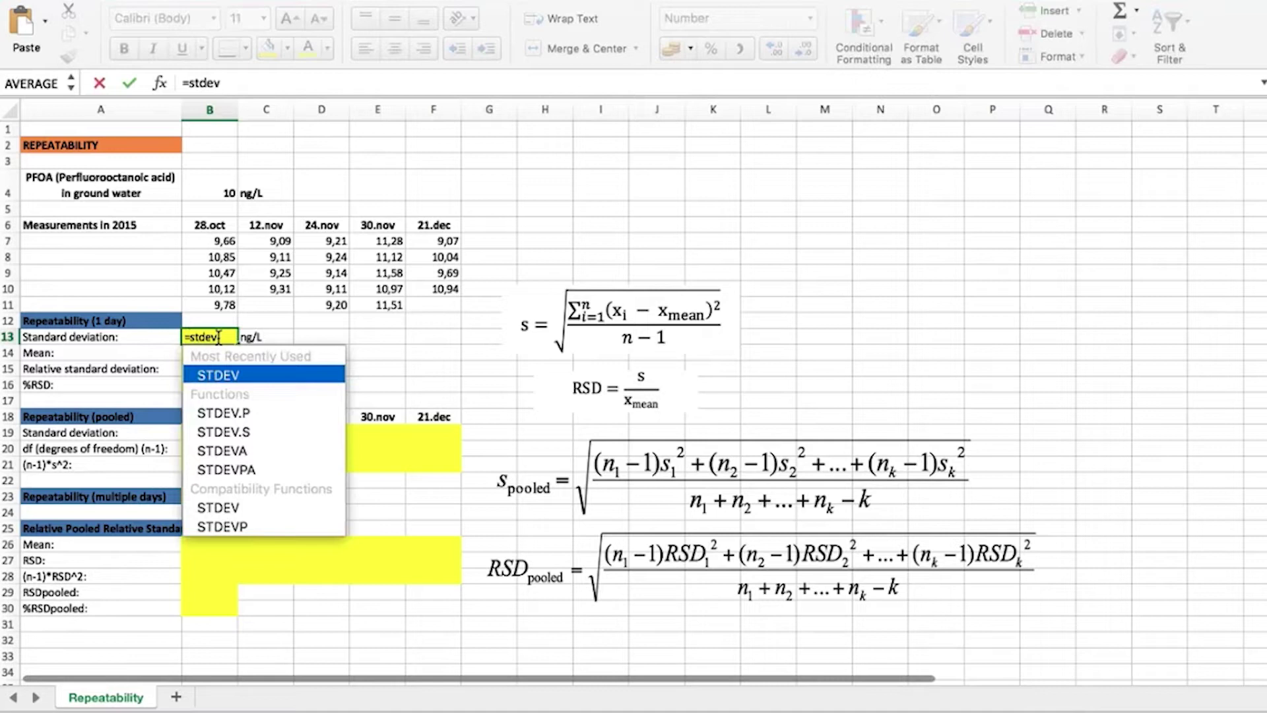
type("(")
left_click_drag(220, 242, 225, 305)
key("Return")
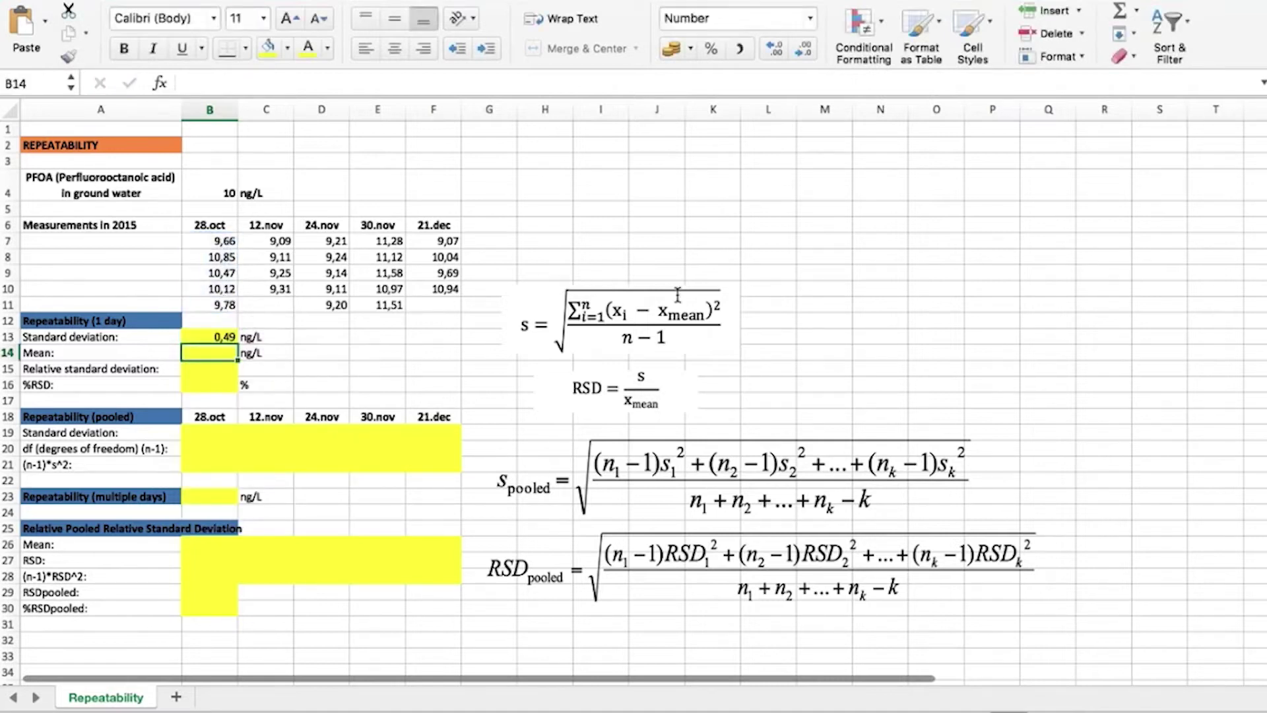
left_click(212, 337)
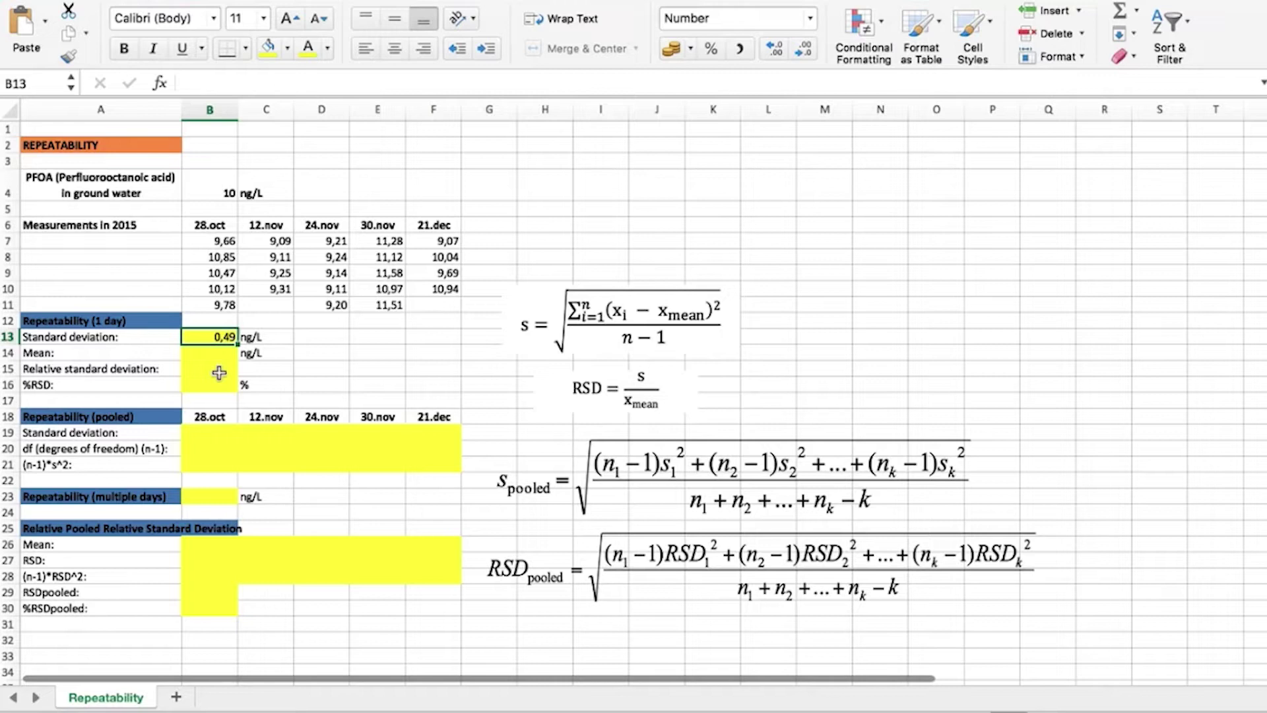
- Enter =AVERAGE(B7:B11) in B14 for the 28.oct mean of 10,18
key("Down")
type("=a")
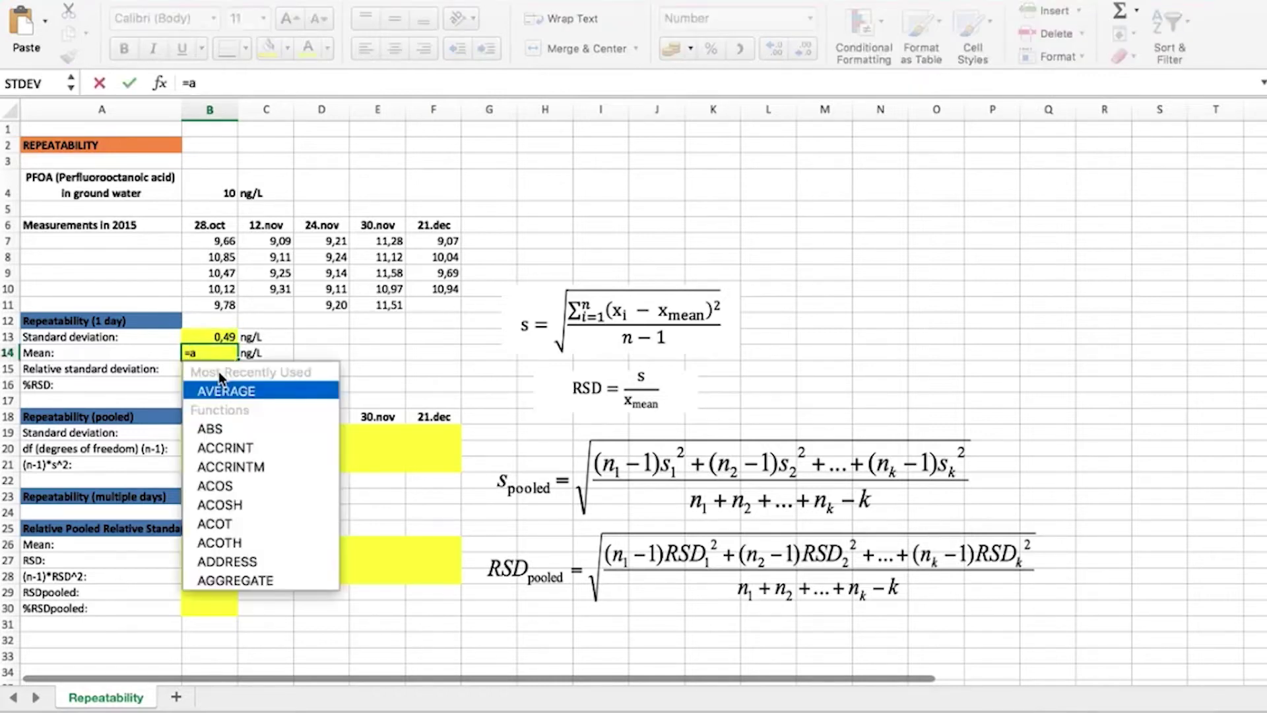
type("verage(")
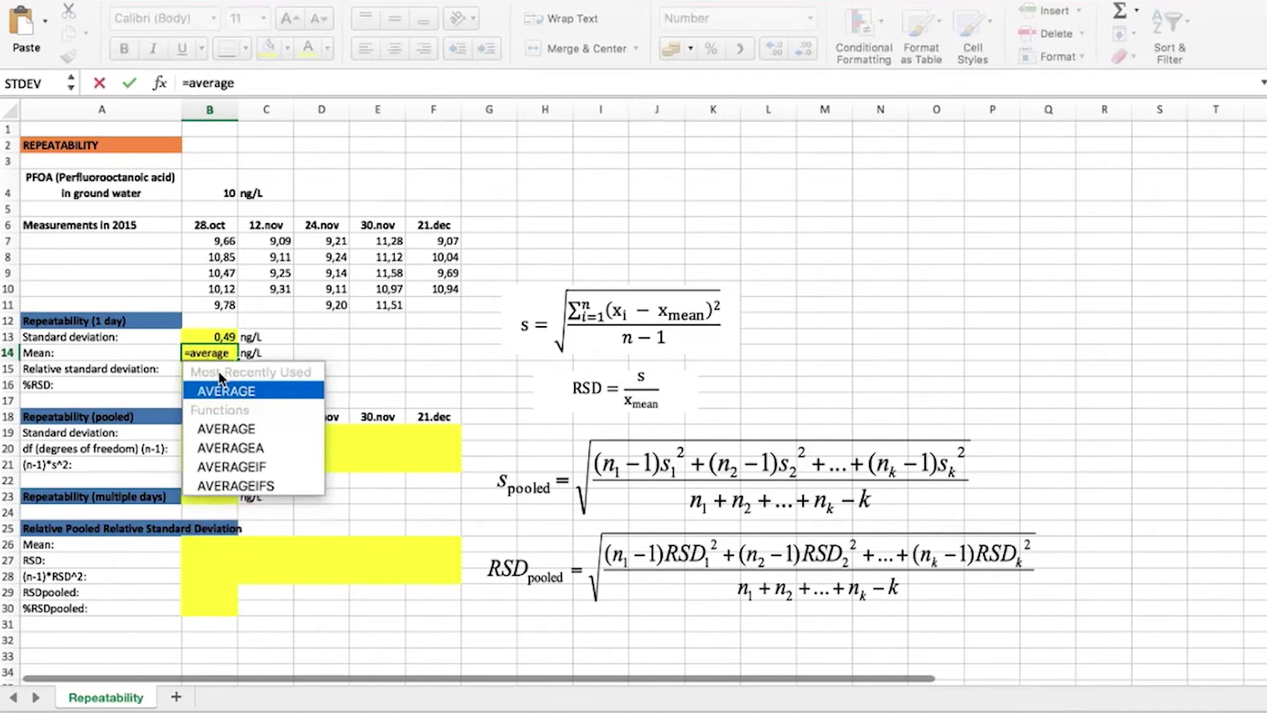
left_click(222, 241)
left_click_drag(220, 271, 217, 304)
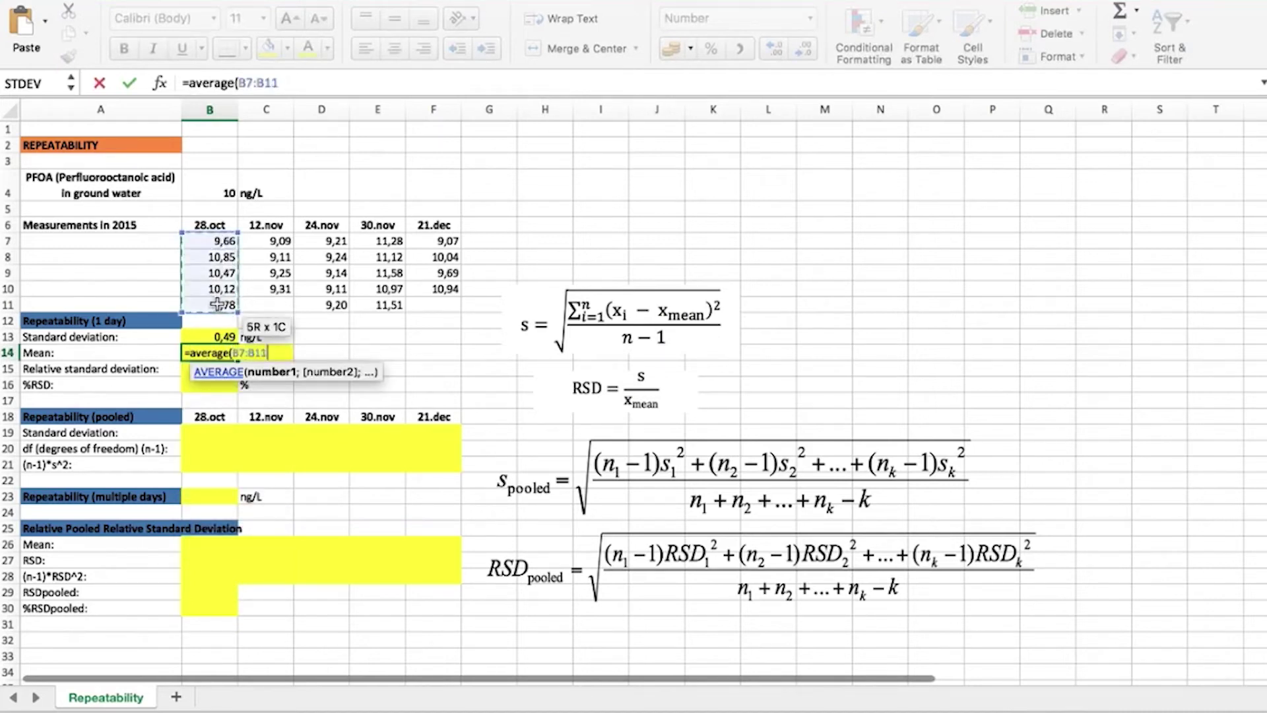
type(")")
key("Return")
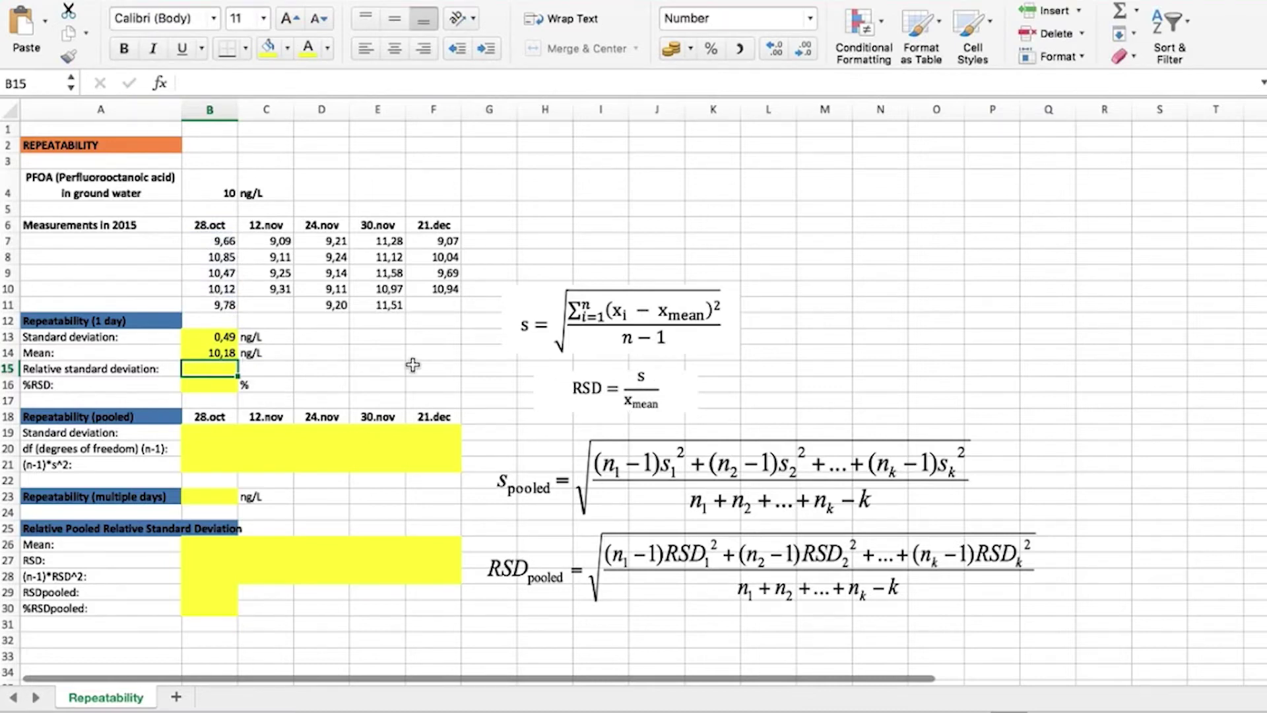
- Enter =B13/B14 in B15 for a relative standard deviation of 0,048
type("=")
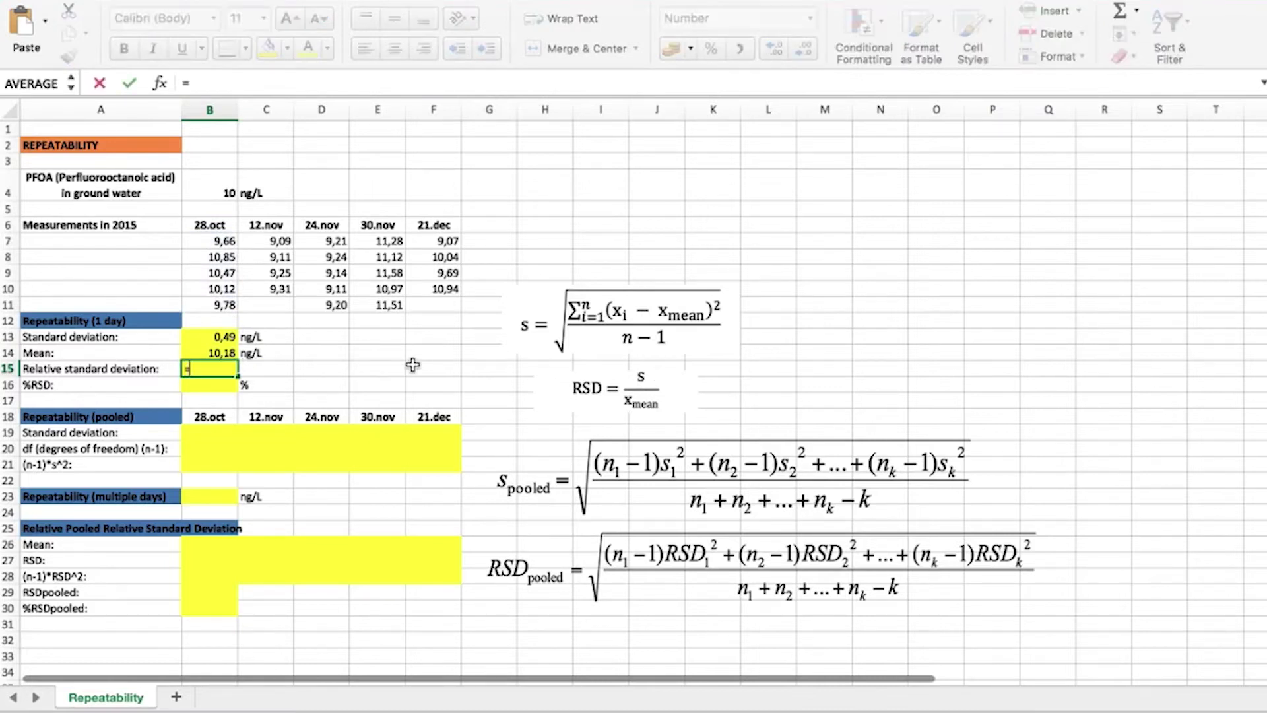
left_click(229, 351)
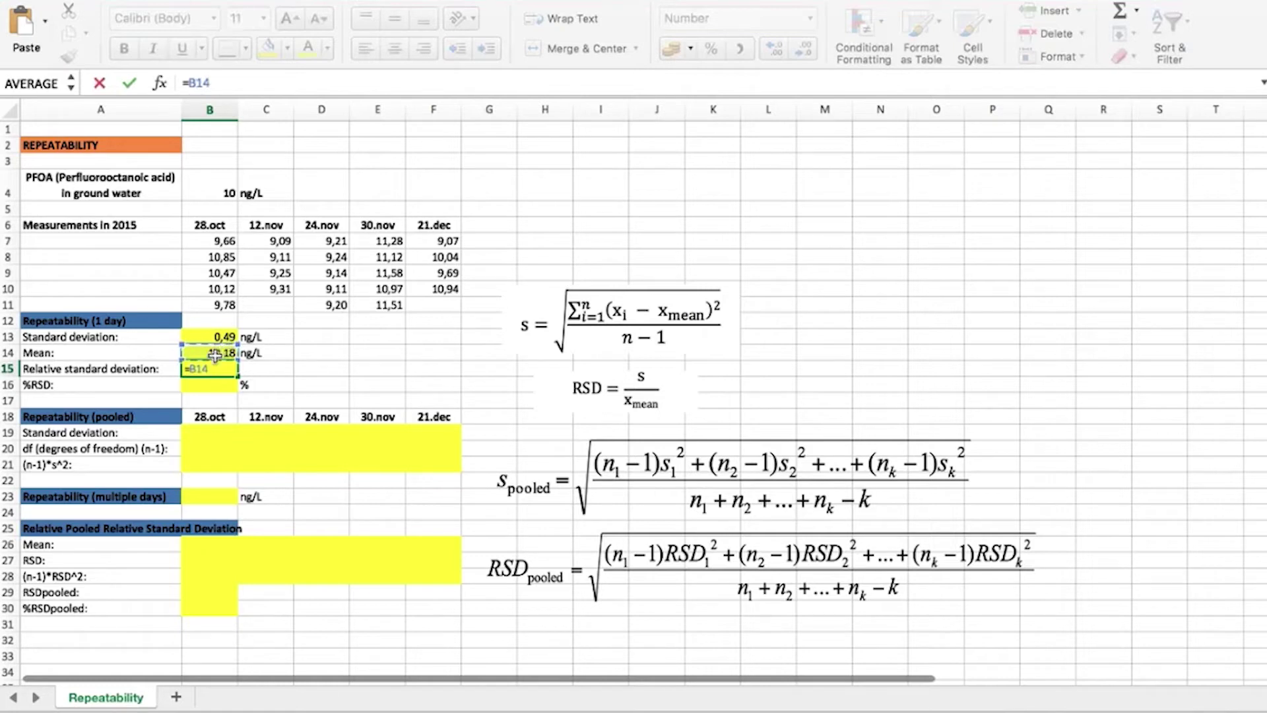
left_click(209, 337)
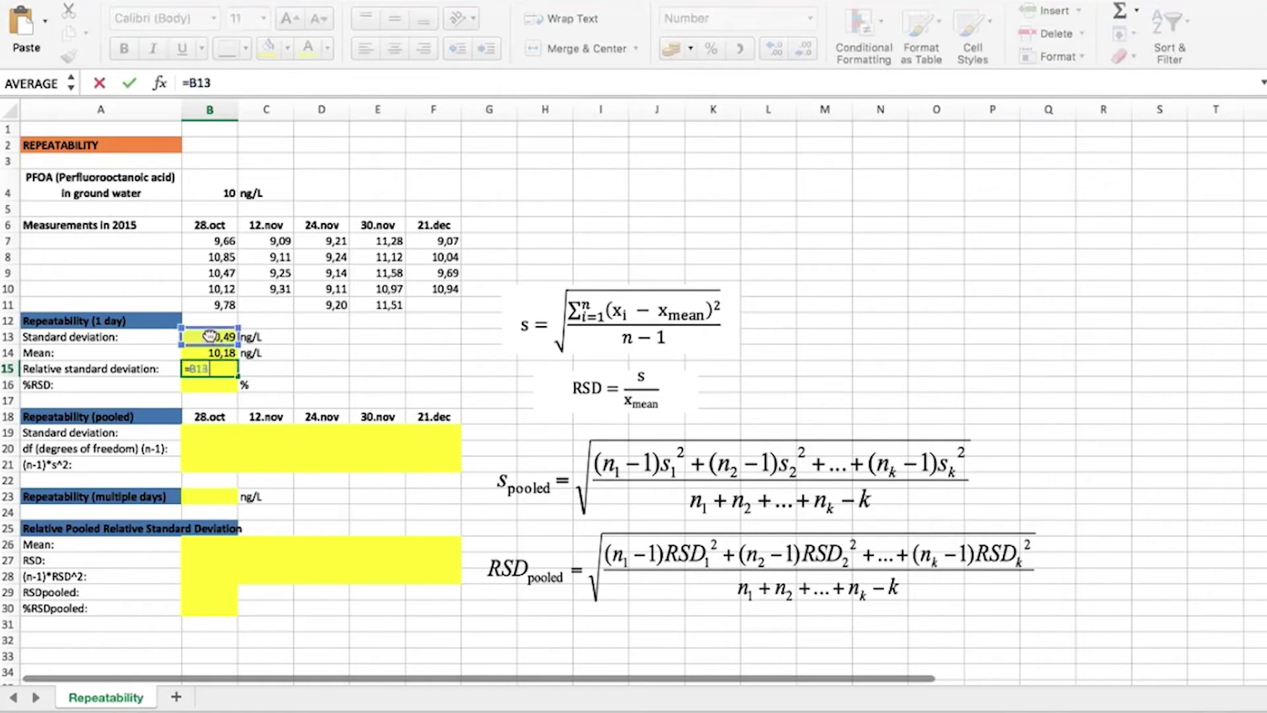
type("/")
left_click(210, 355)
key("Return")
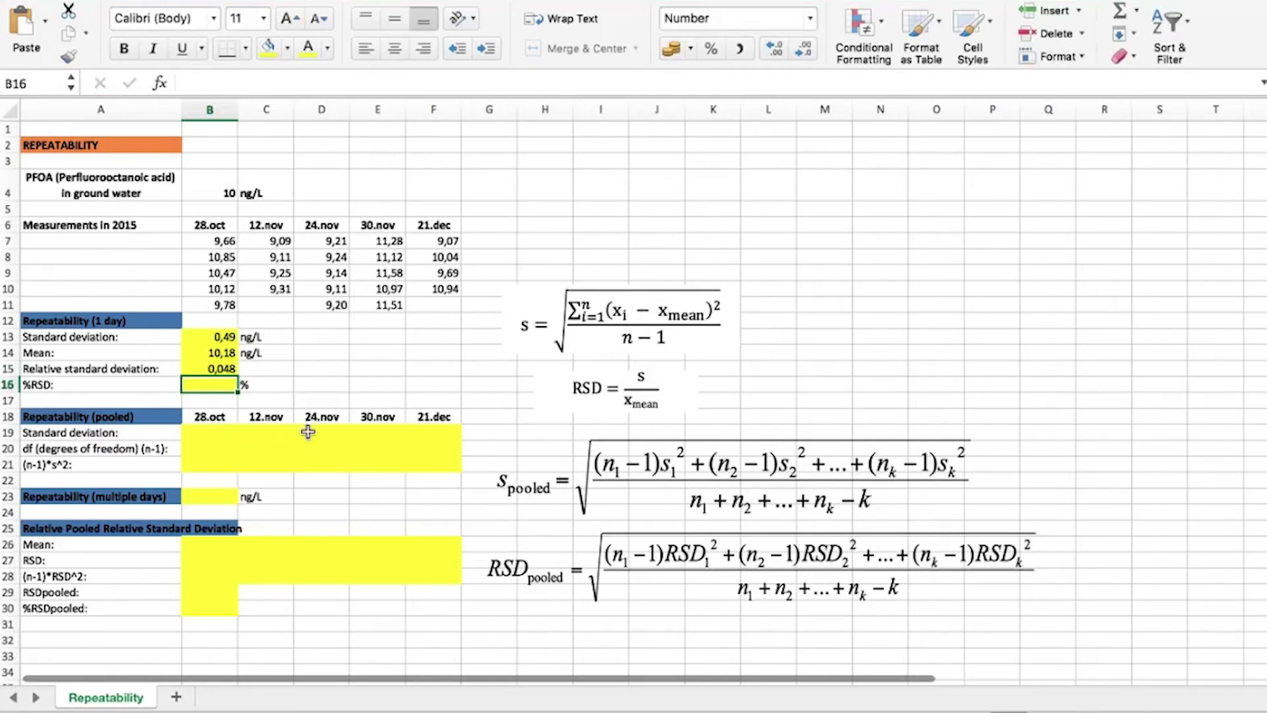
- Enter =B15*100 in B16 to get a %RSD of 4,83
type("=")
left_click(217, 369)
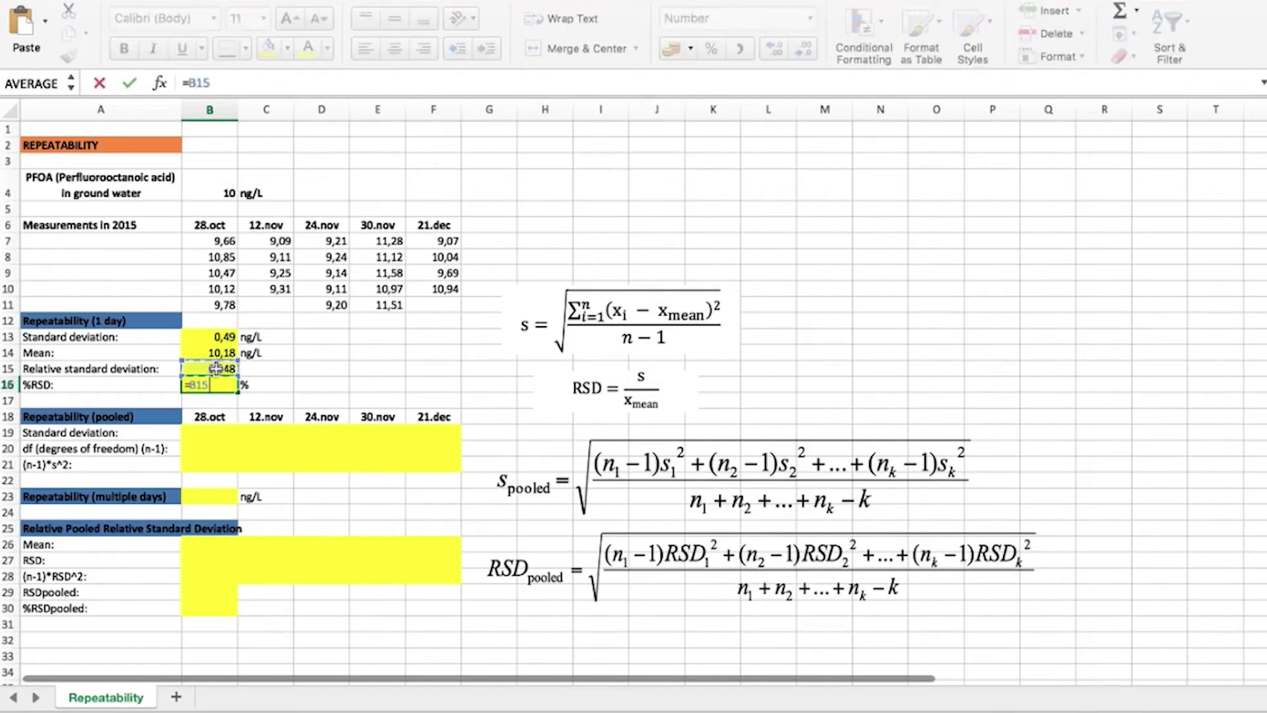
type("*100")
key("Return")
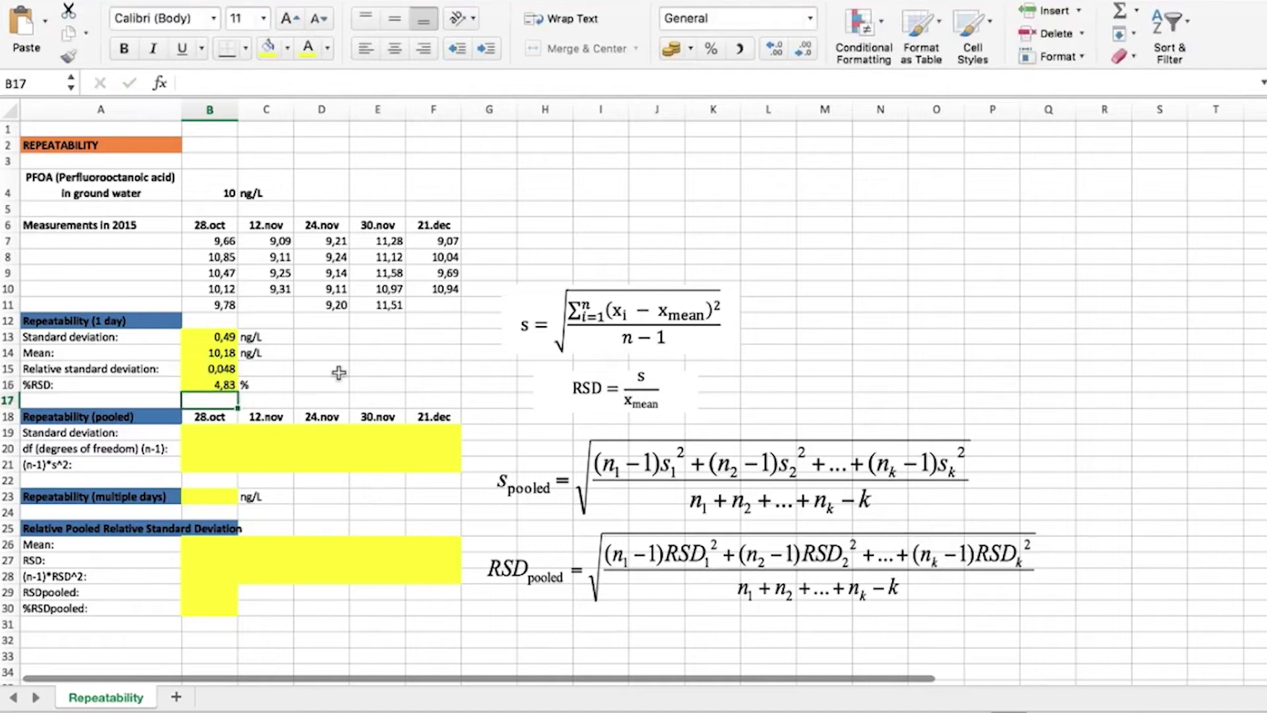
key("Up")
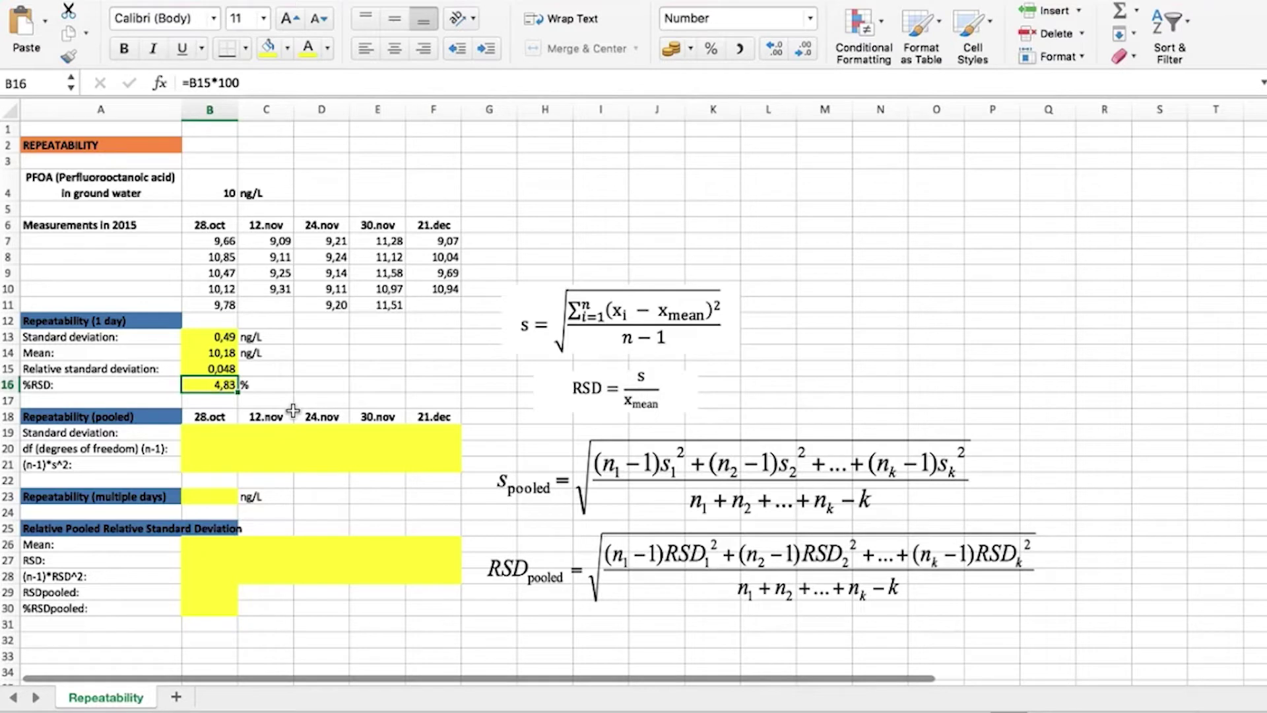
- Enter =STDEV(B7:B11) in B19 and fill it to F19 (0,49, 0,11, 0,05, 0,26, 0,78)
left_click(214, 434)
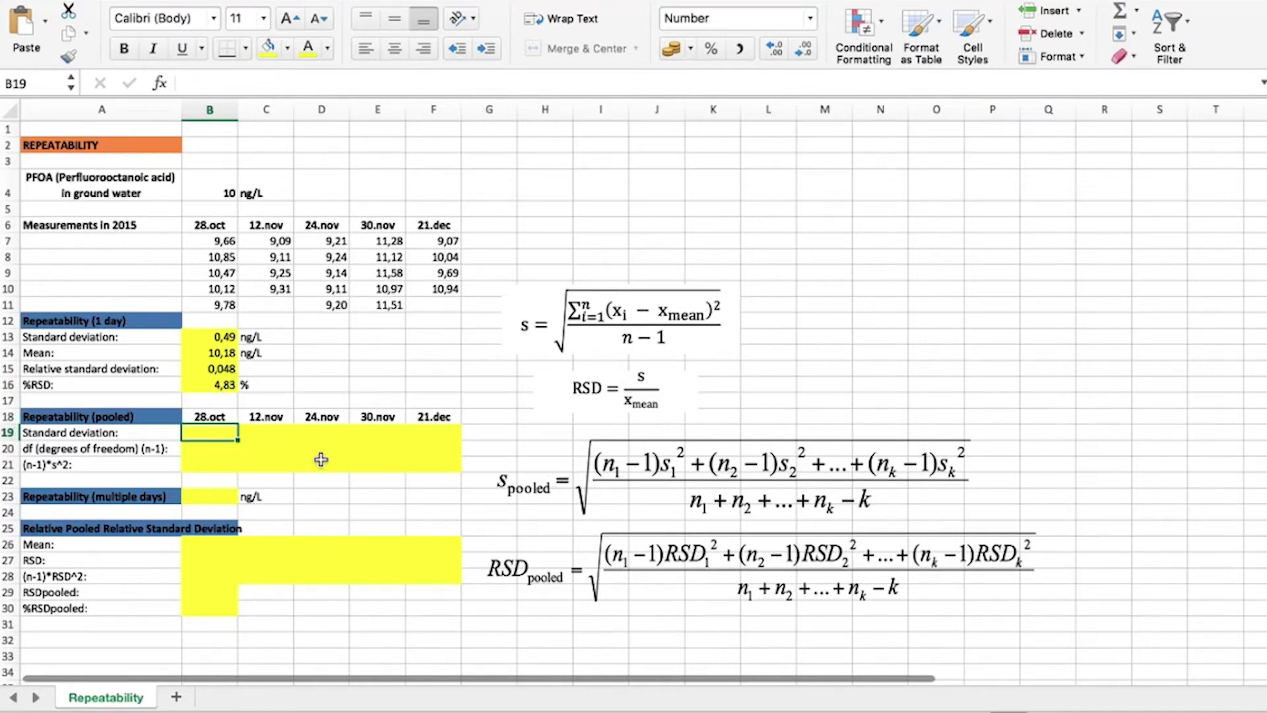
type("=stdev")
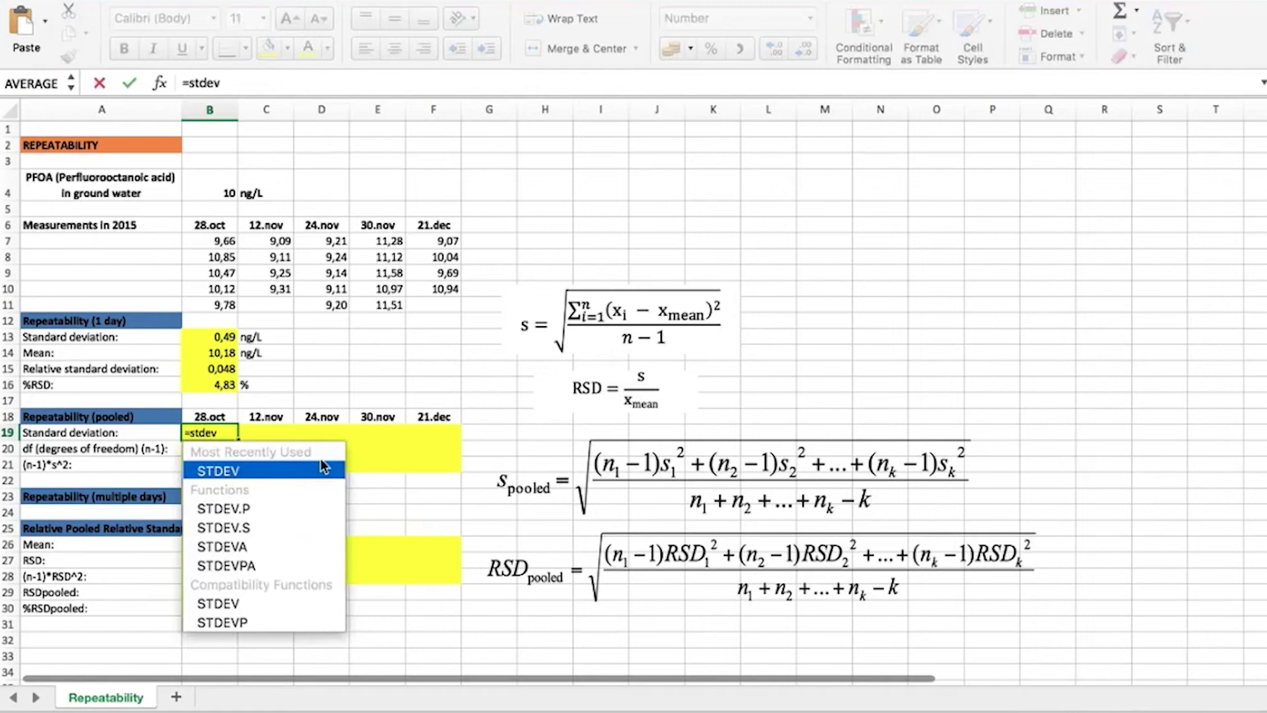
double_click(320, 468)
left_click(221, 243)
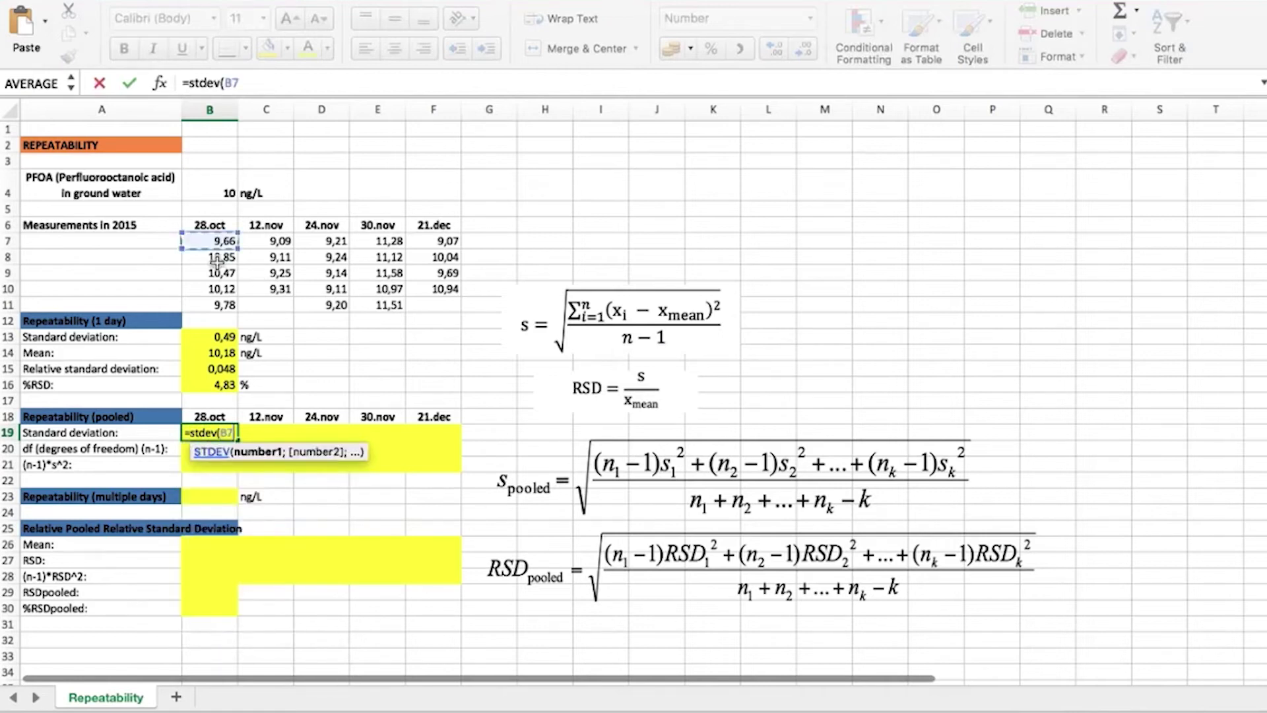
left_click_drag(217, 261, 217, 305)
type(")")
key("Return")
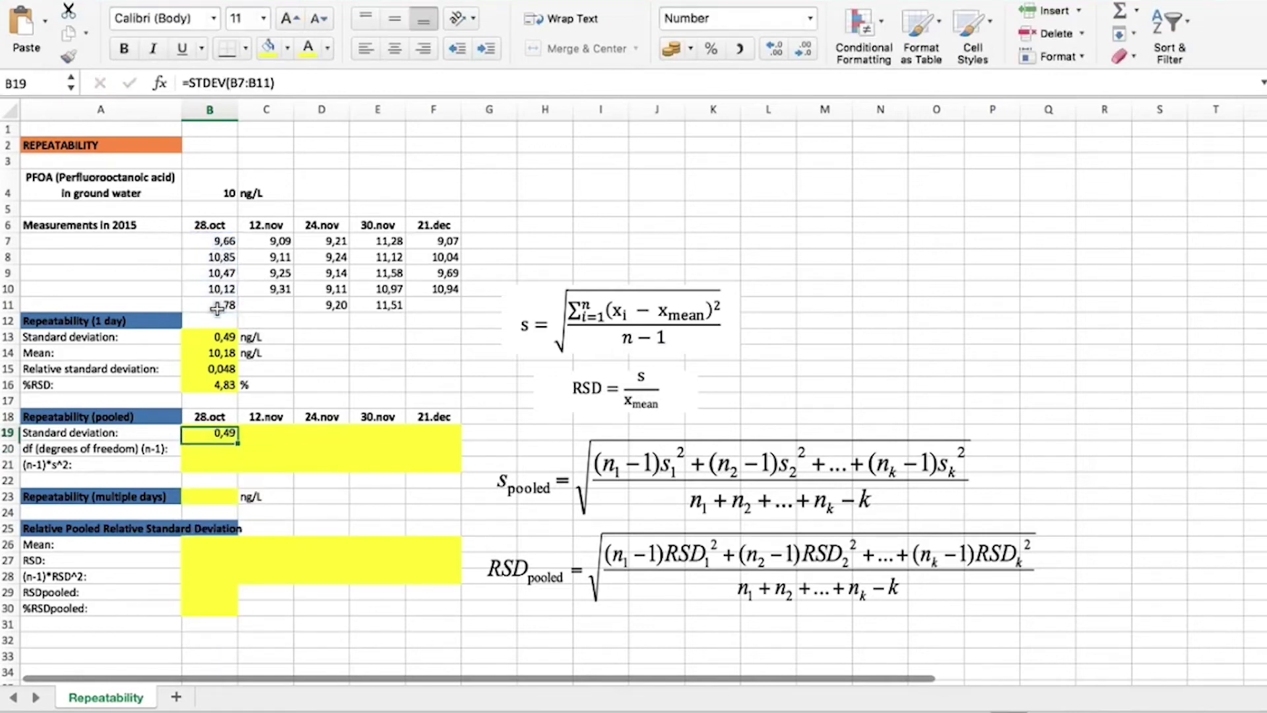
left_click_drag(237, 442, 446, 435)
left_click(210, 453)
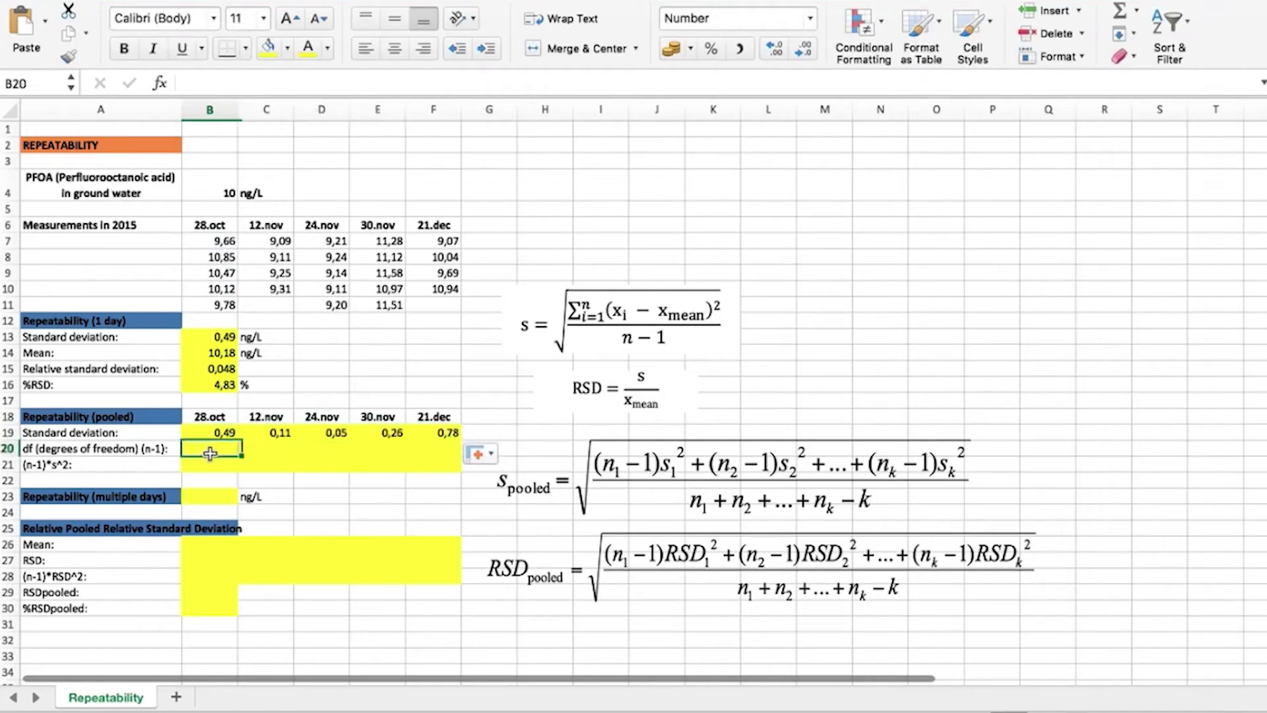
left_click_drag(238, 452, 239, 453)
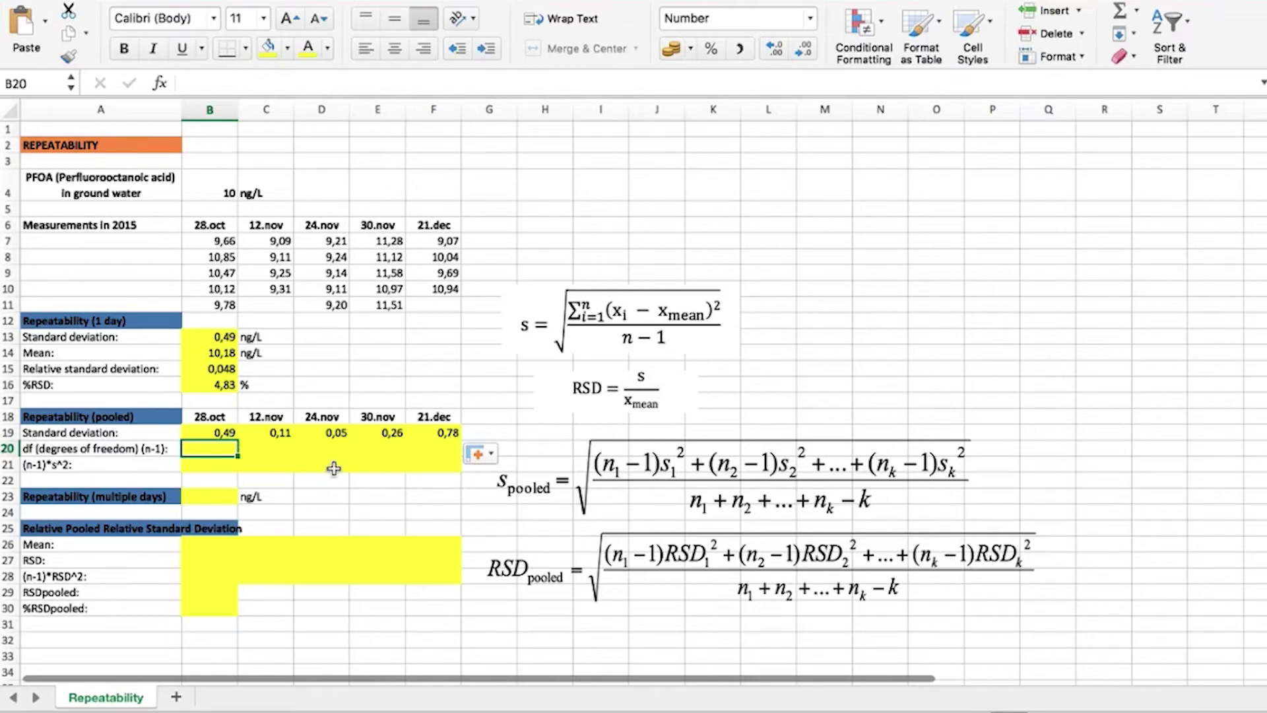
- Enter degrees of freedom 4, 3, 4, 4 and 3 in B20:F20, then begin B21's formula with =B20
type("=")
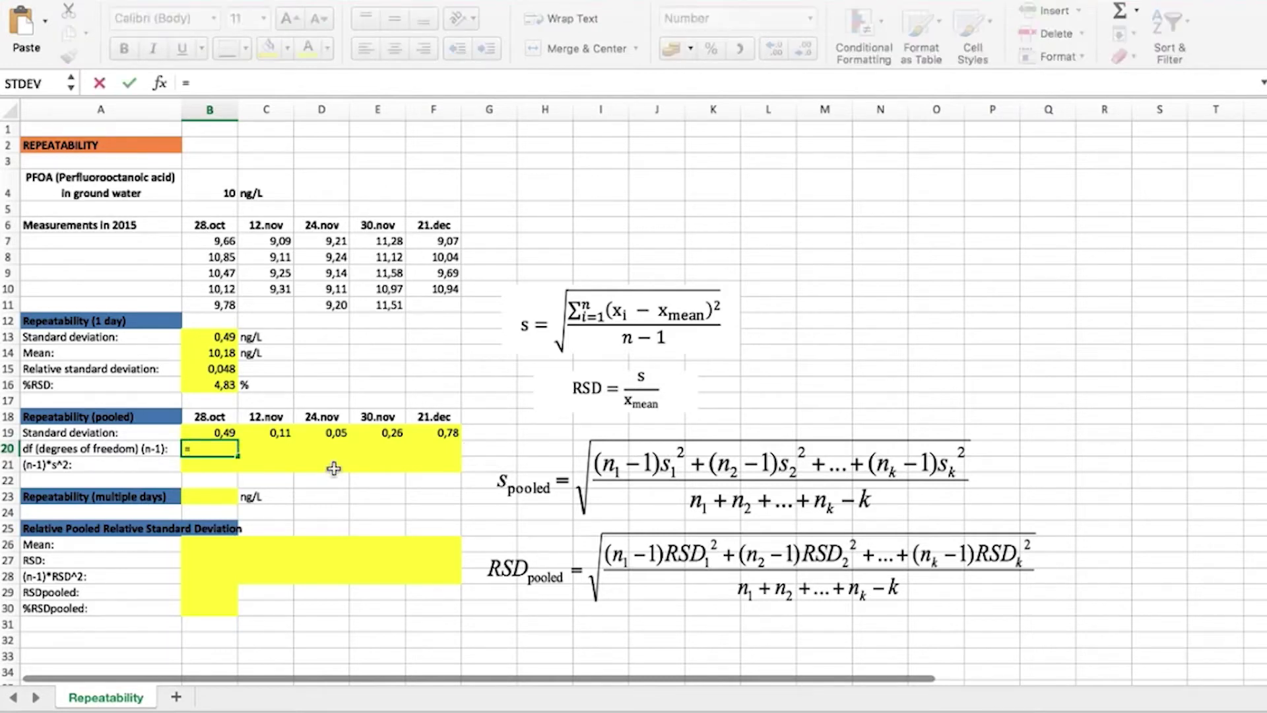
key("Escape")
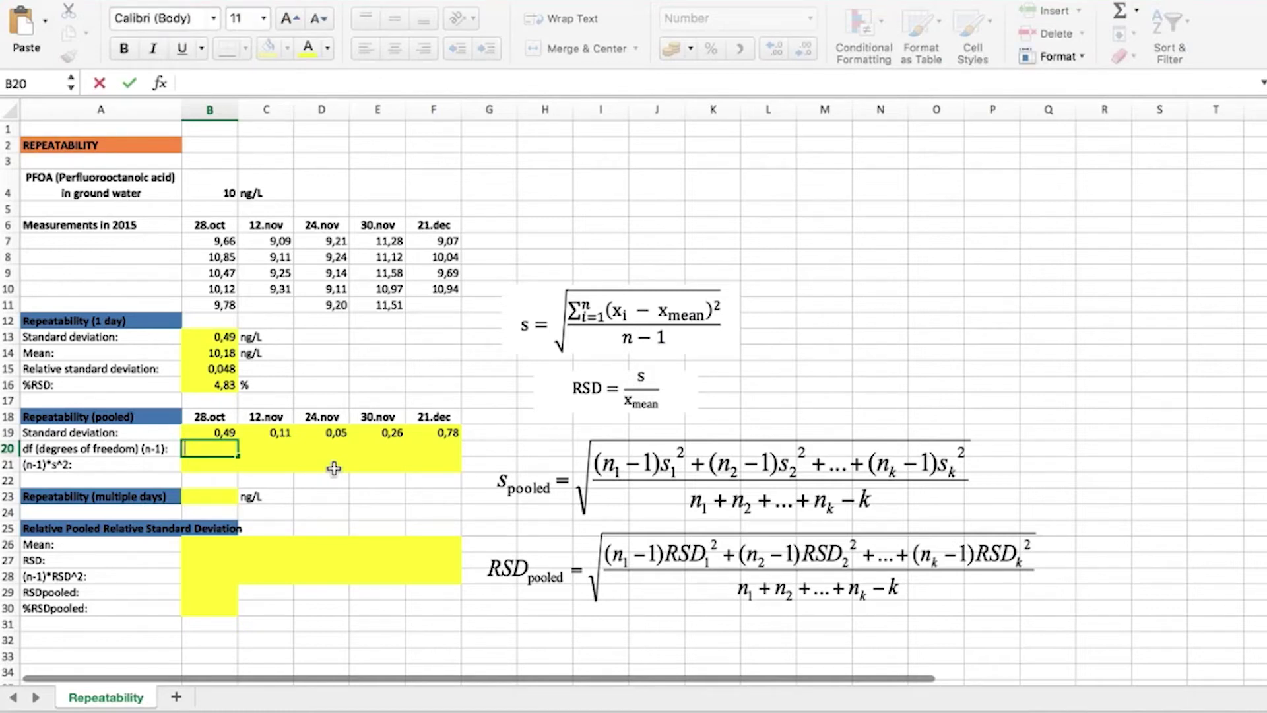
key("Tab")
left_click(223, 451)
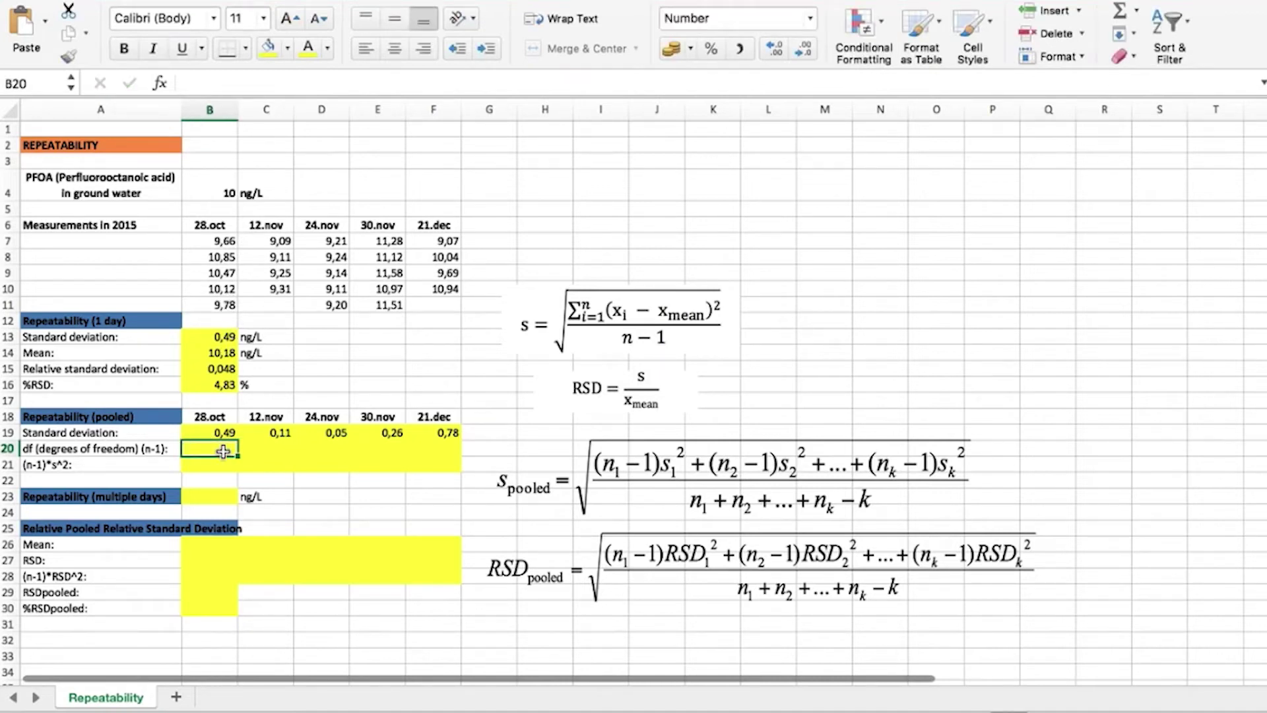
type("4")
key("Tab")
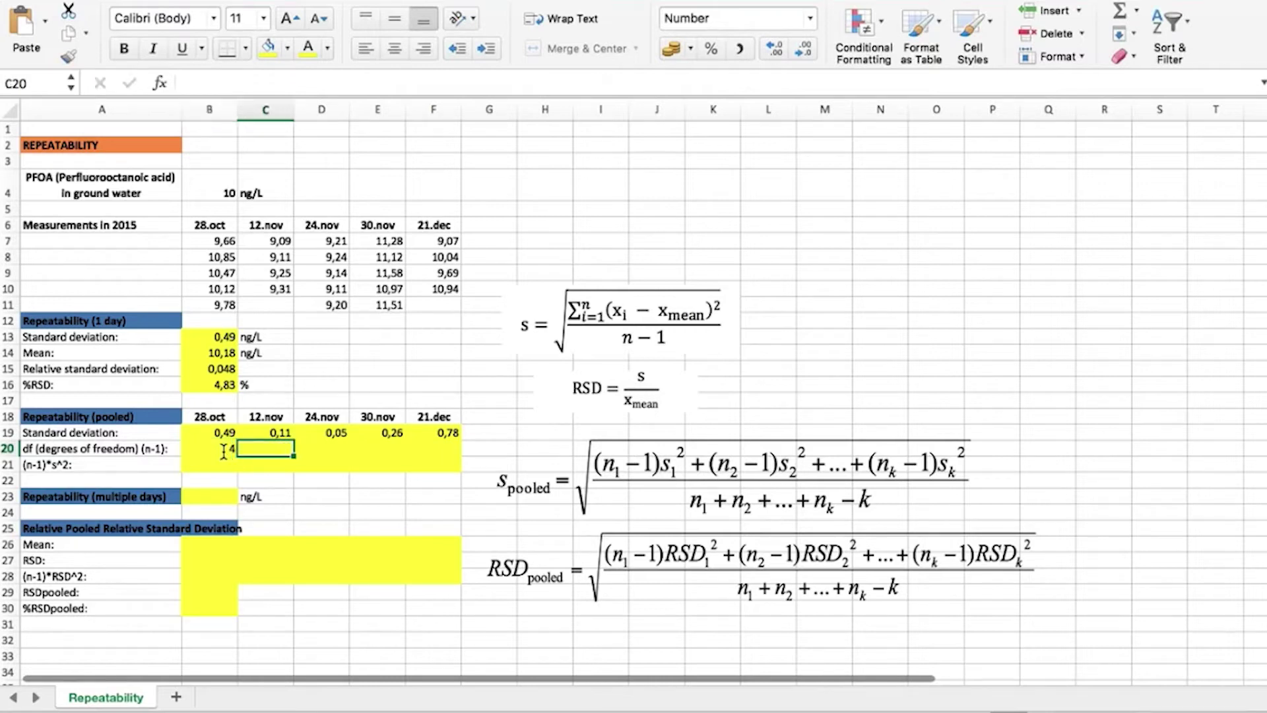
type("3")
key("Tab")
type("4")
key("Tab")
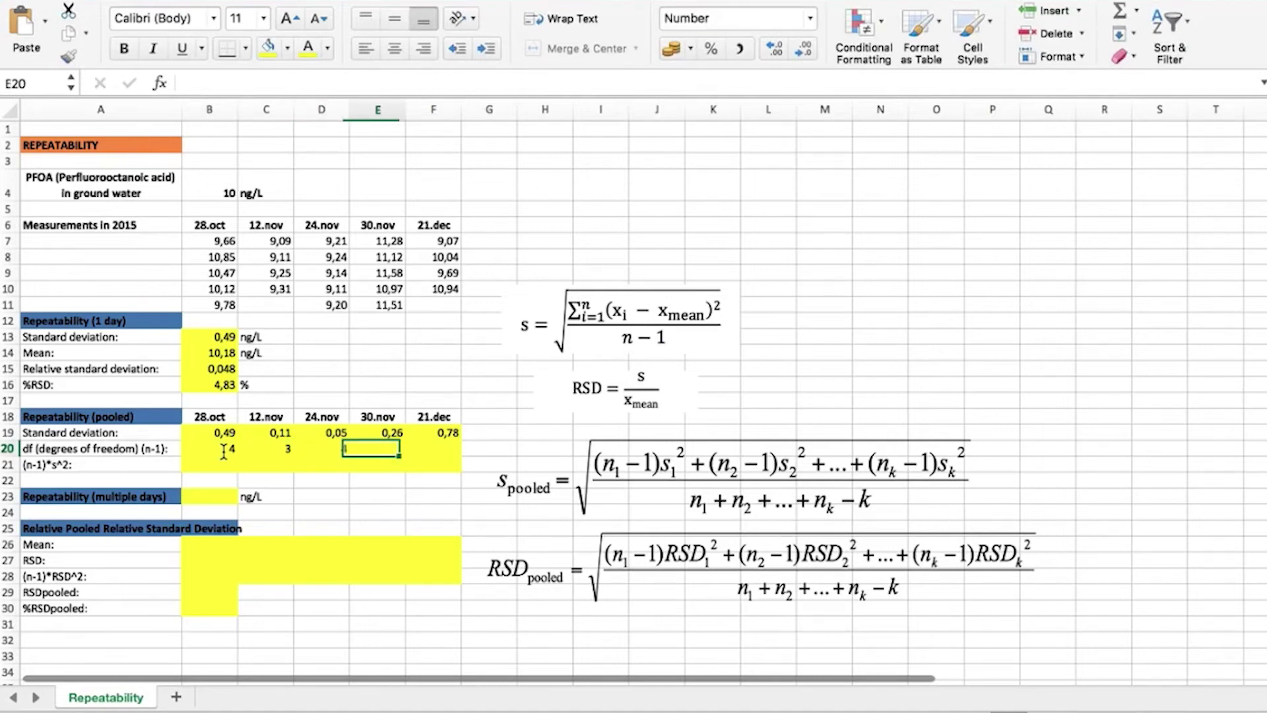
type("4")
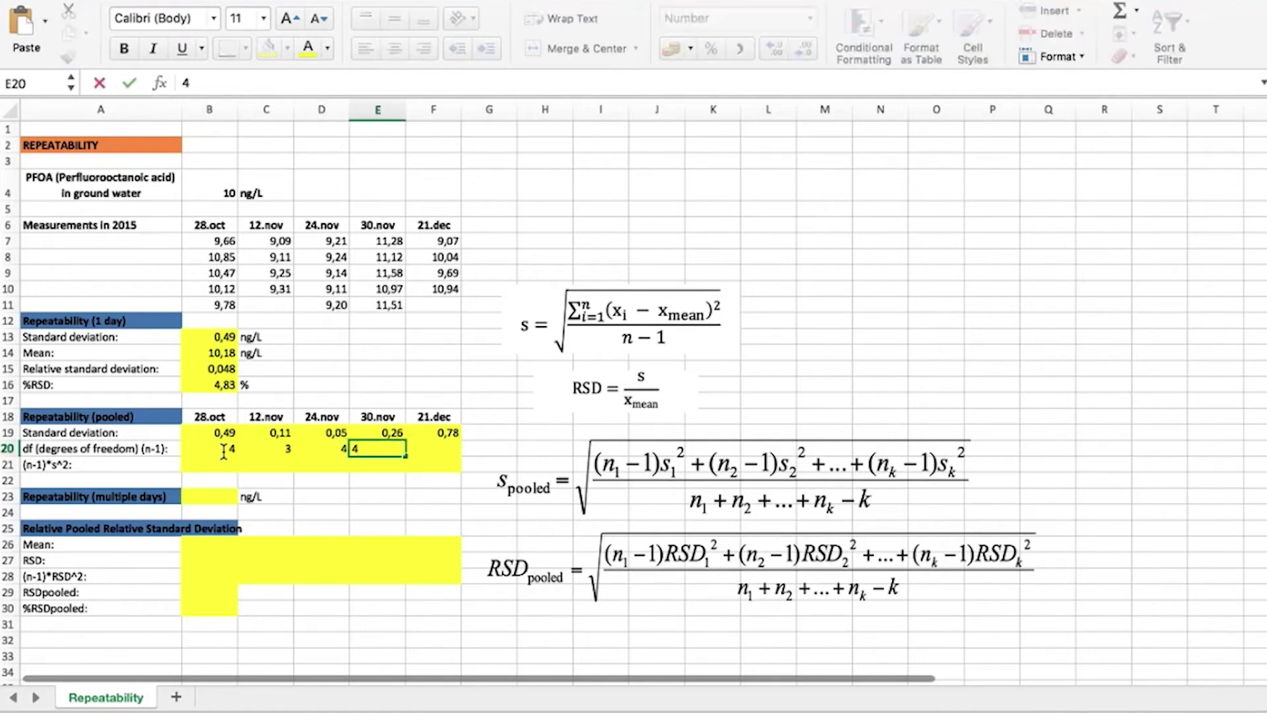
key("Tab")
type("3")
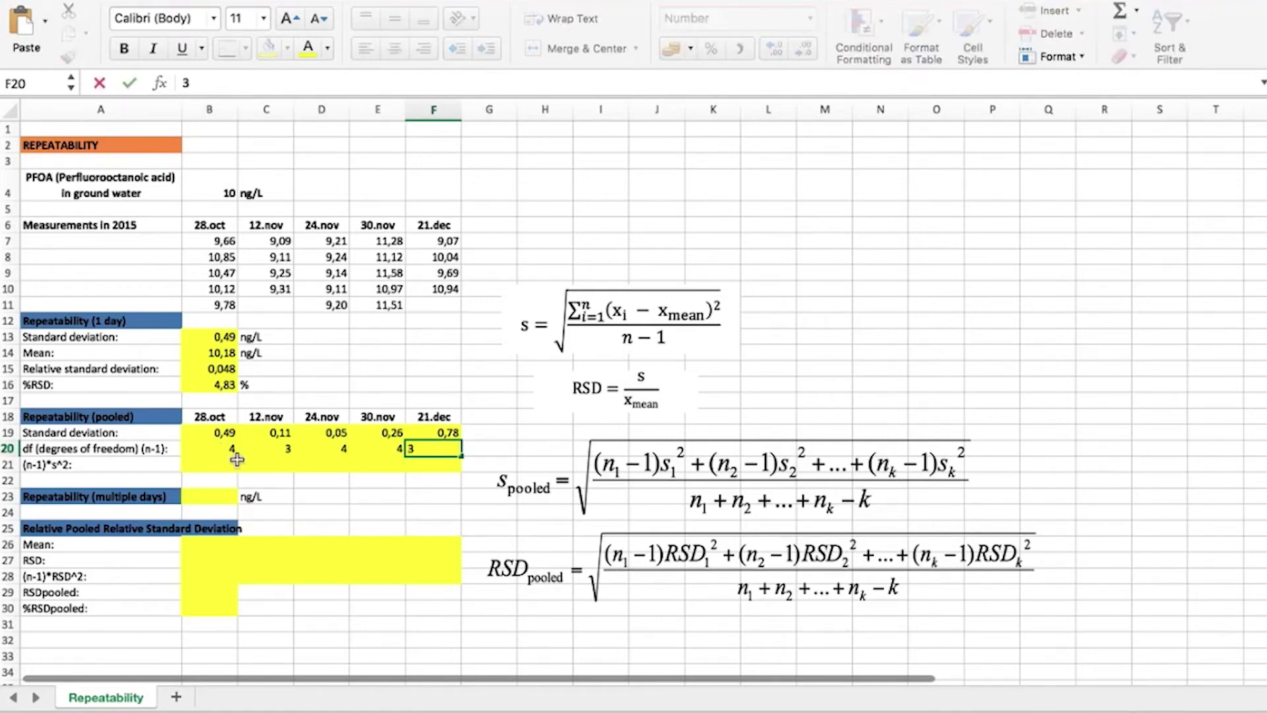
key("Return")
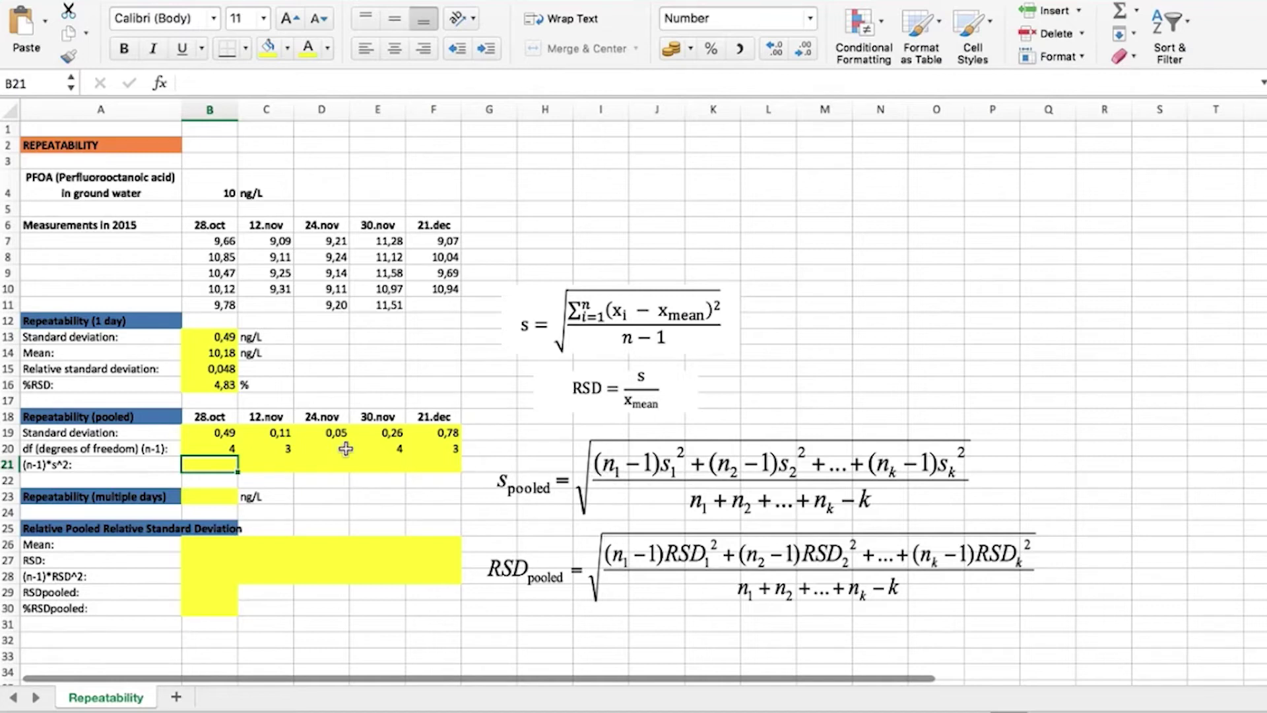
type("=")
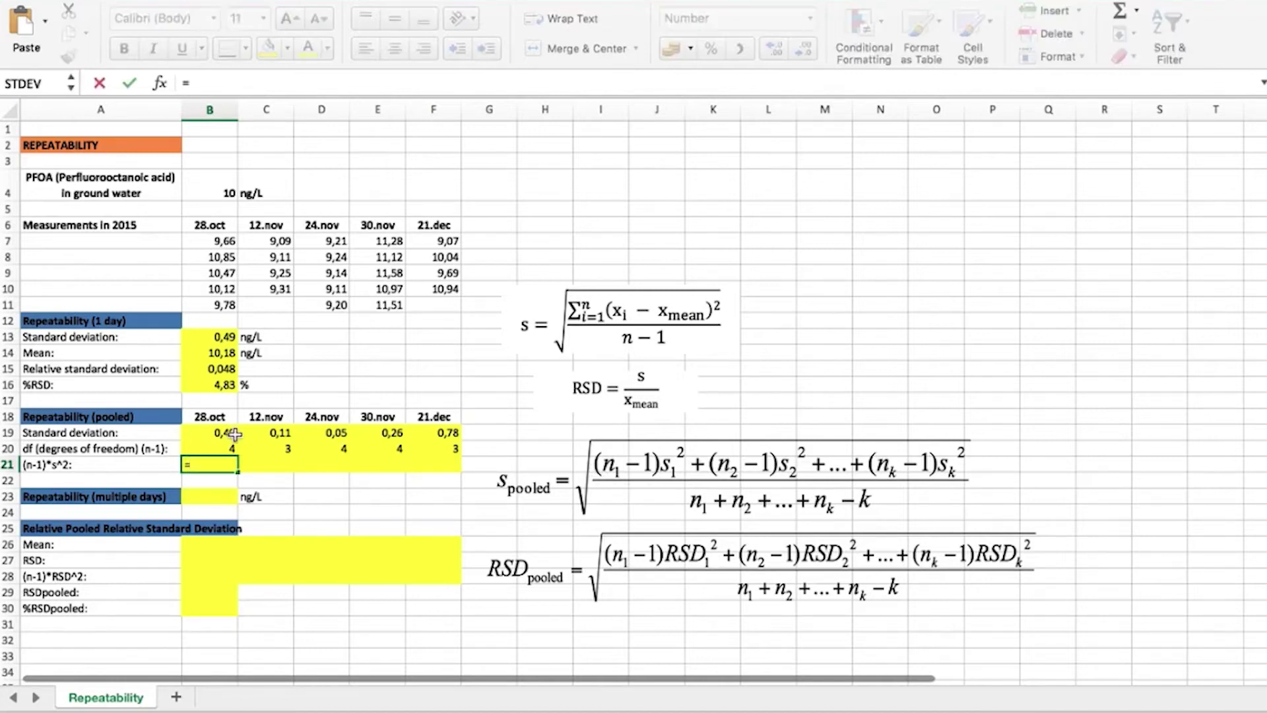
left_click(216, 451)
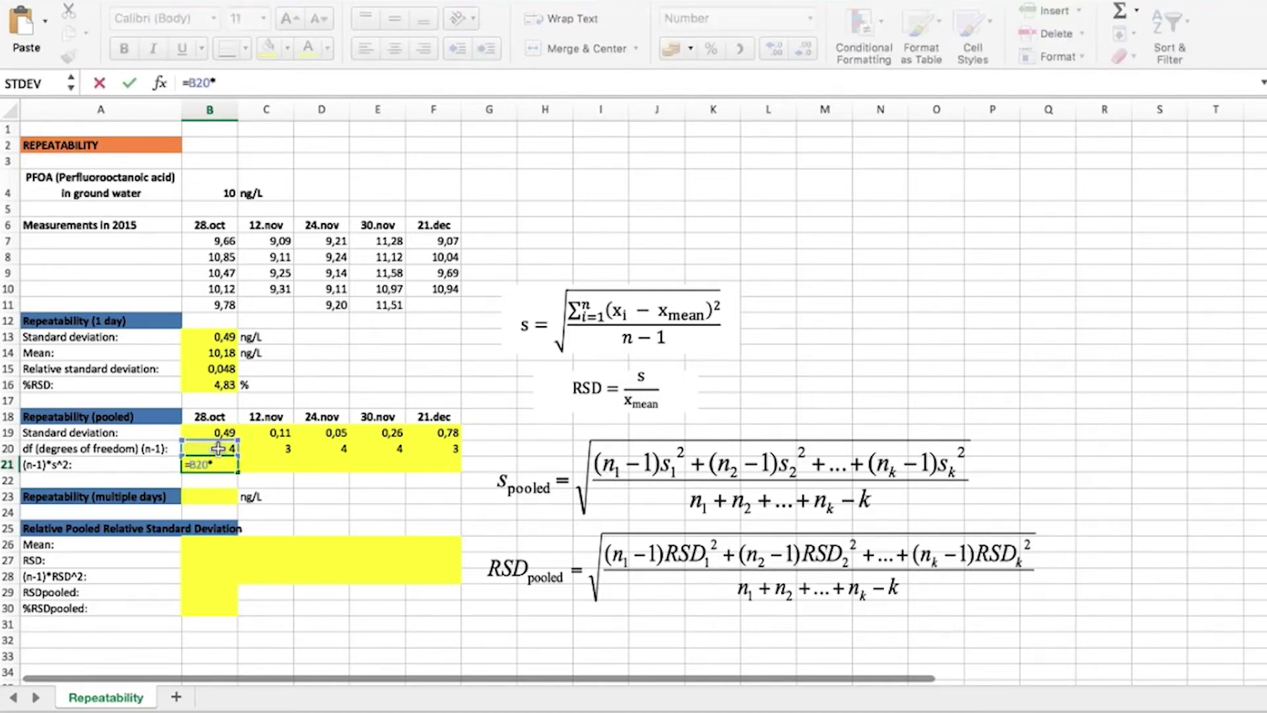
- Complete =B20*B19*B19 in B21 and fill it to F21 (0,97, 0,03, 0,01, 0,26, 1,83)
type("*")
left_click(223, 432)
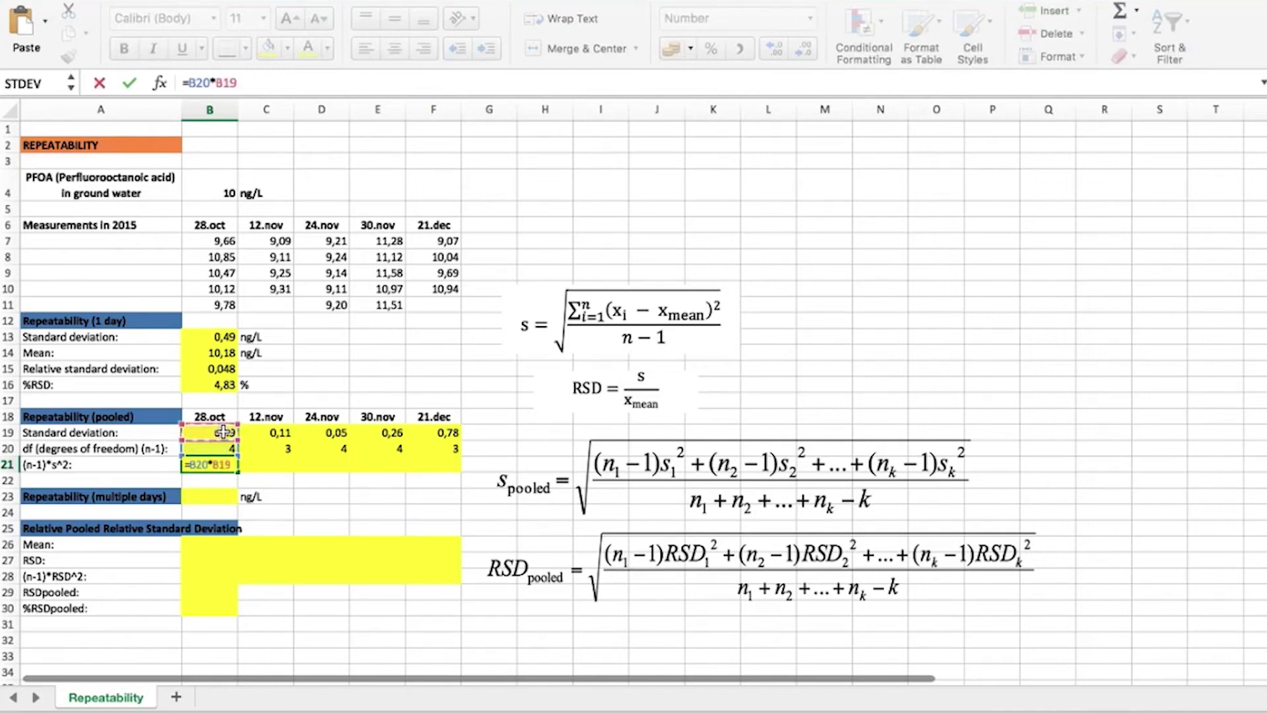
type("*")
left_click(223, 432)
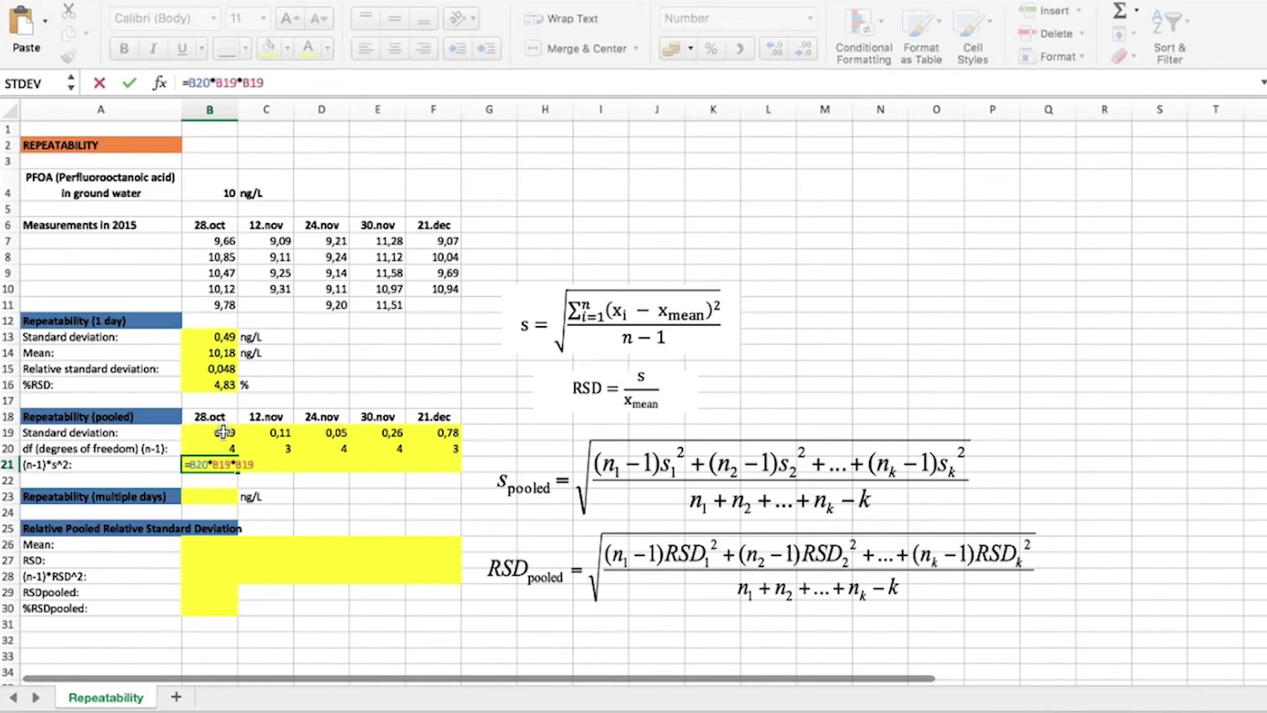
key("Return")
left_click(232, 465)
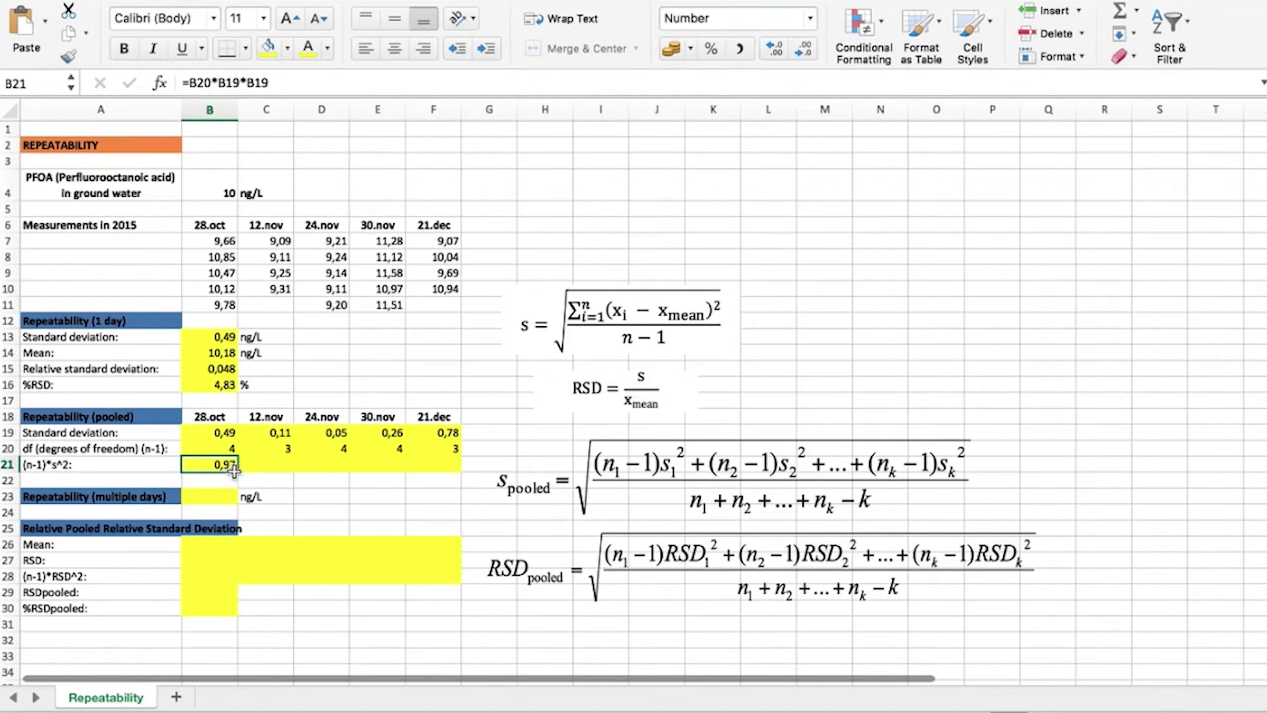
left_click_drag(237, 470, 455, 466)
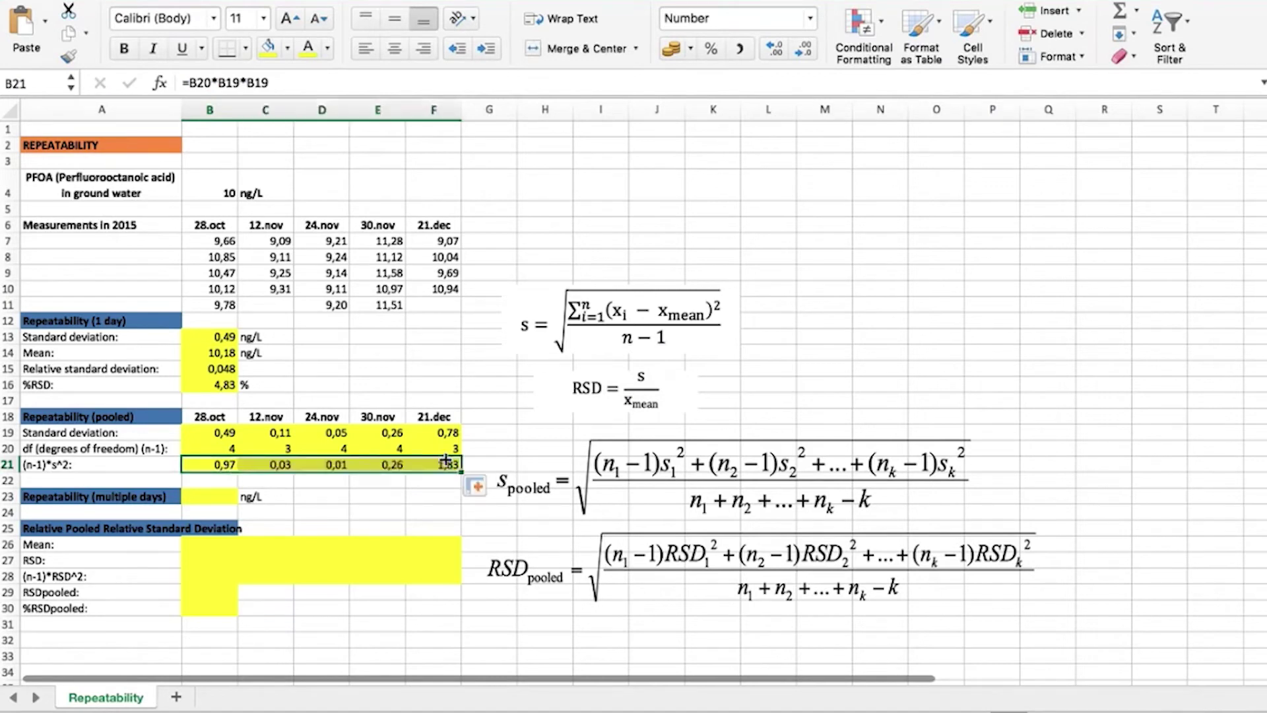
- Set B23's font colour to black so the pooled SD of 0,42 ng/L shows
left_click(208, 499)
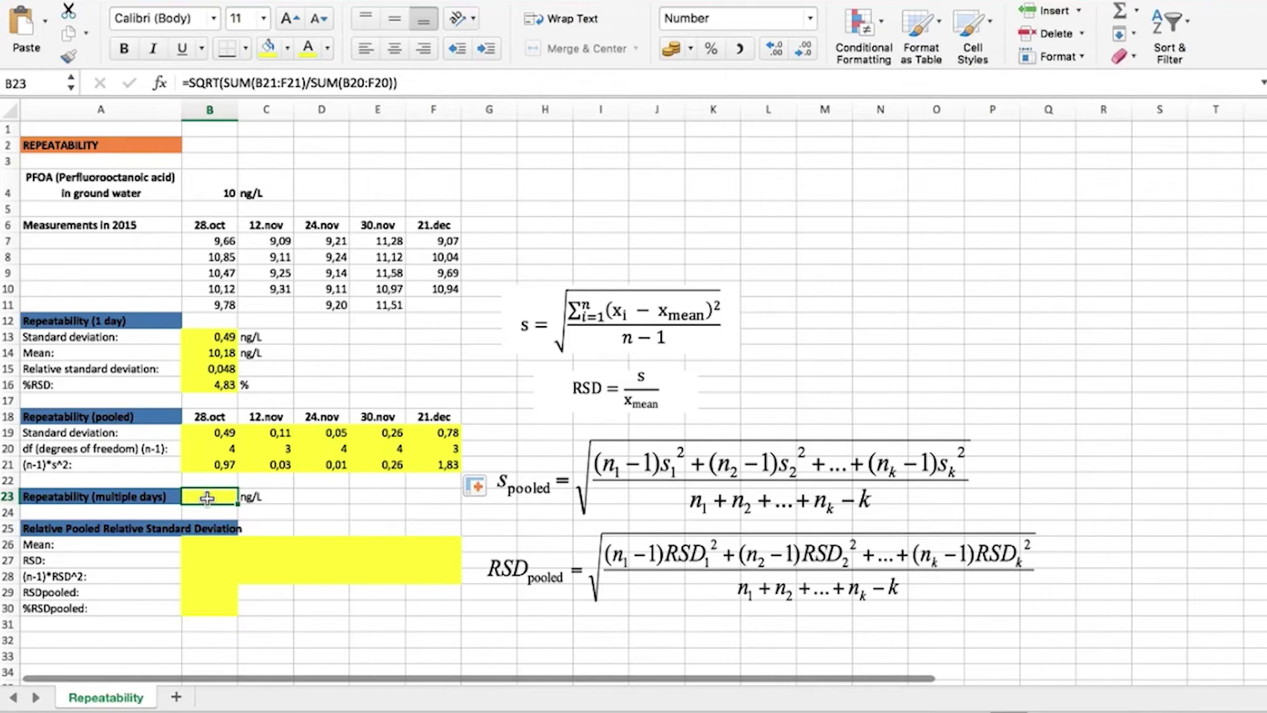
left_click(327, 47)
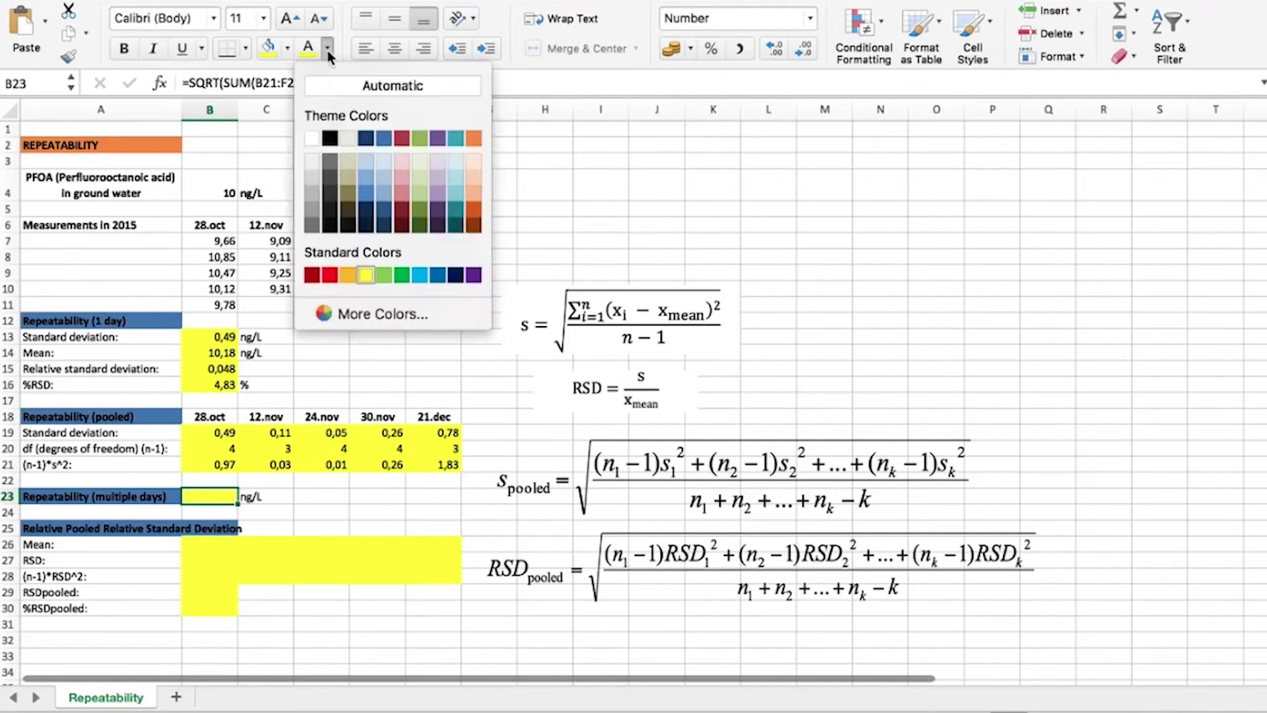
left_click(328, 138)
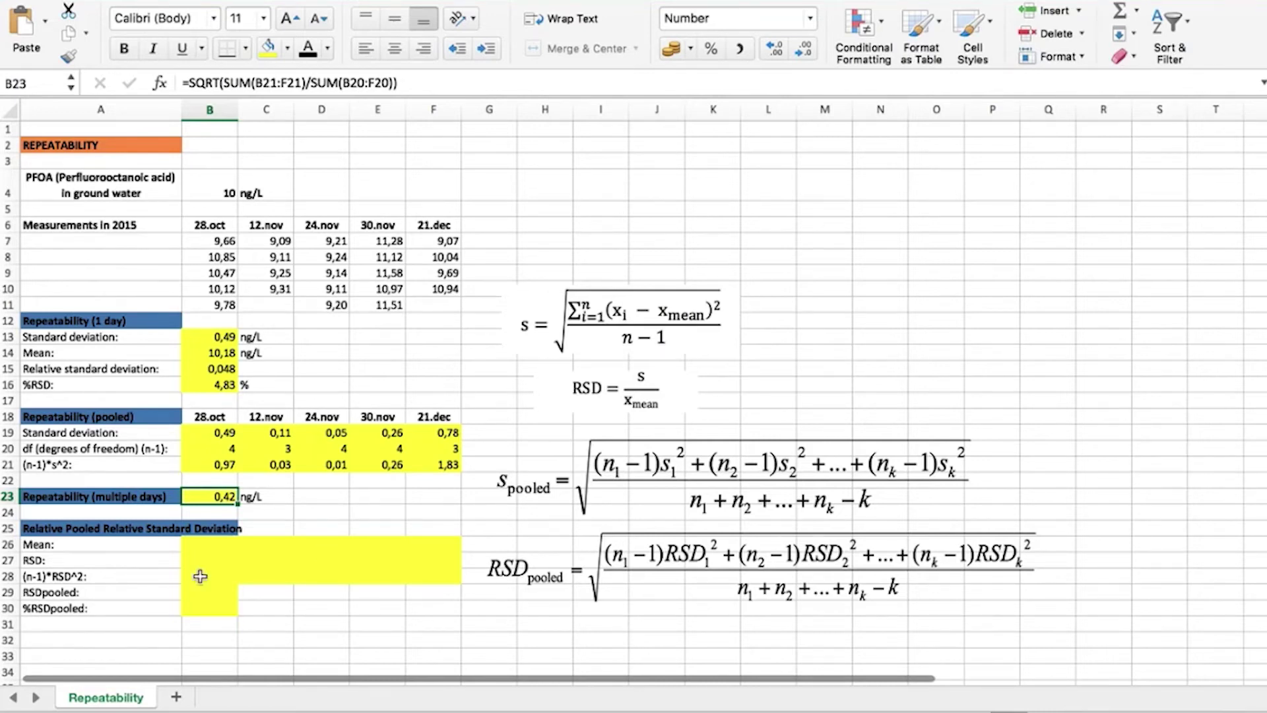
left_click(203, 545)
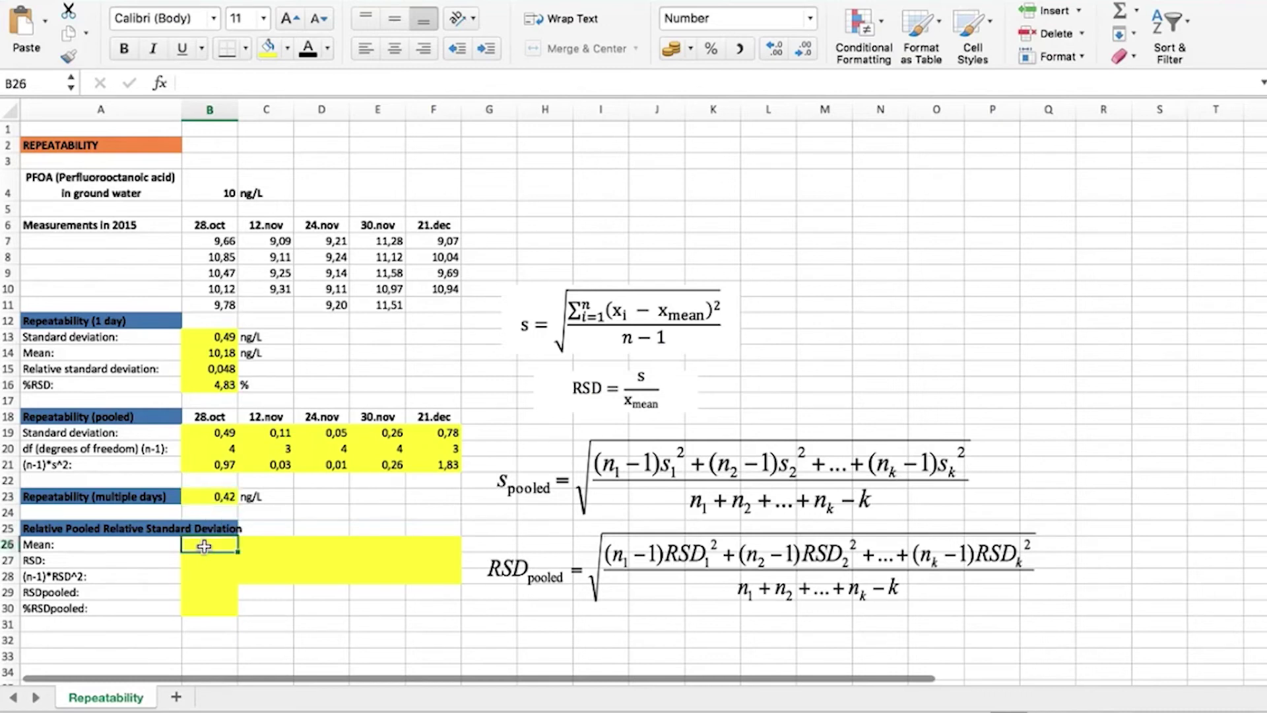
- Enter =AVERAGE(B7:B11) in B26 and fill it to F26 (10,18, 9,19, 9,18, 11,29, 9,94)
type("=")
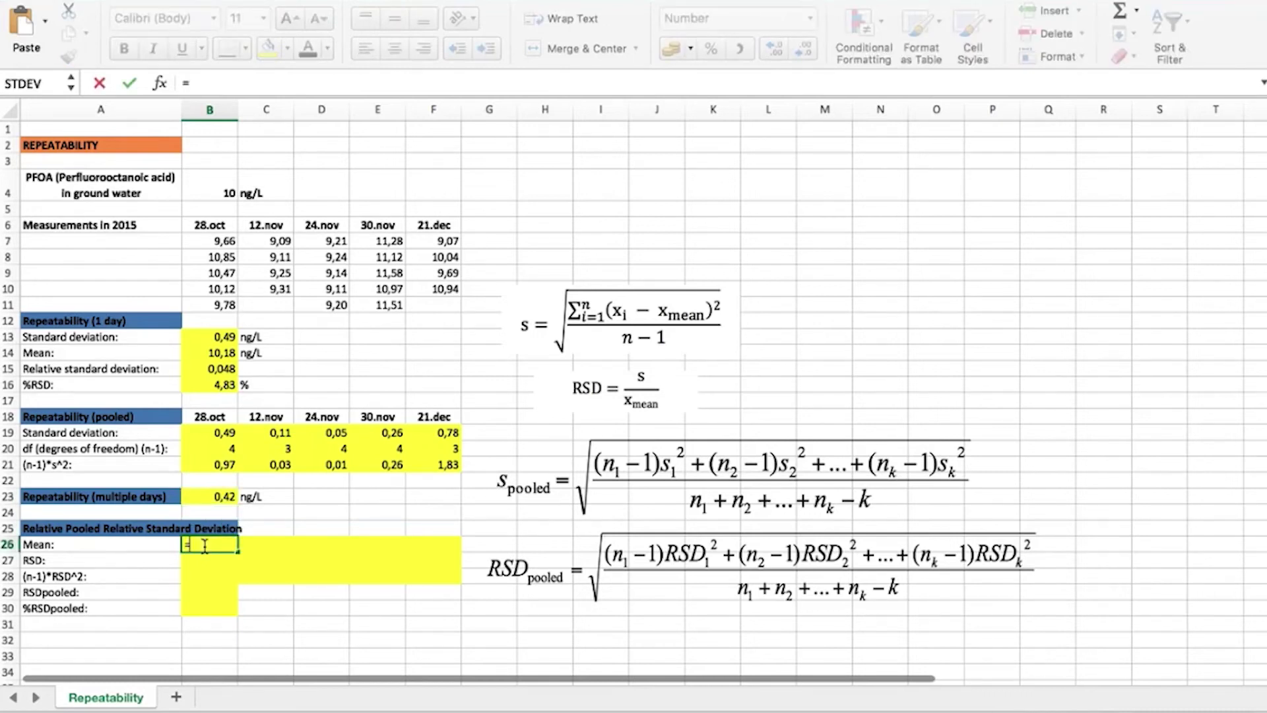
type("av")
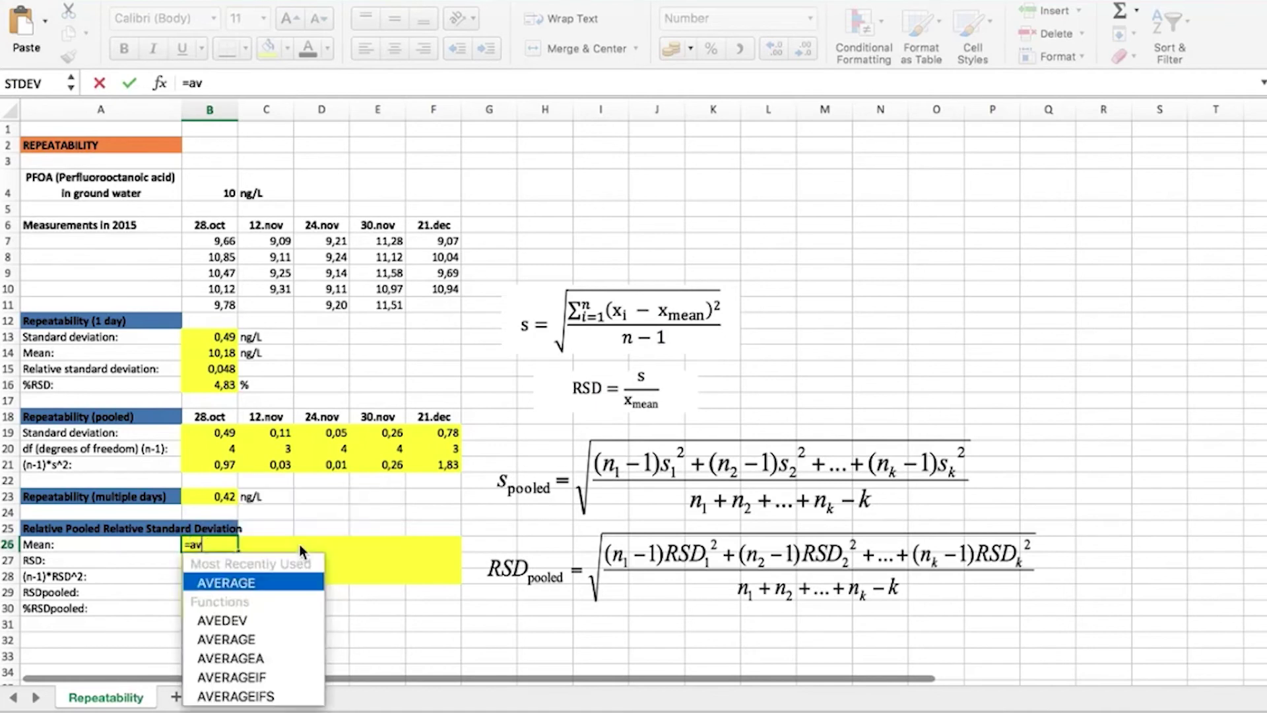
type("erage(")
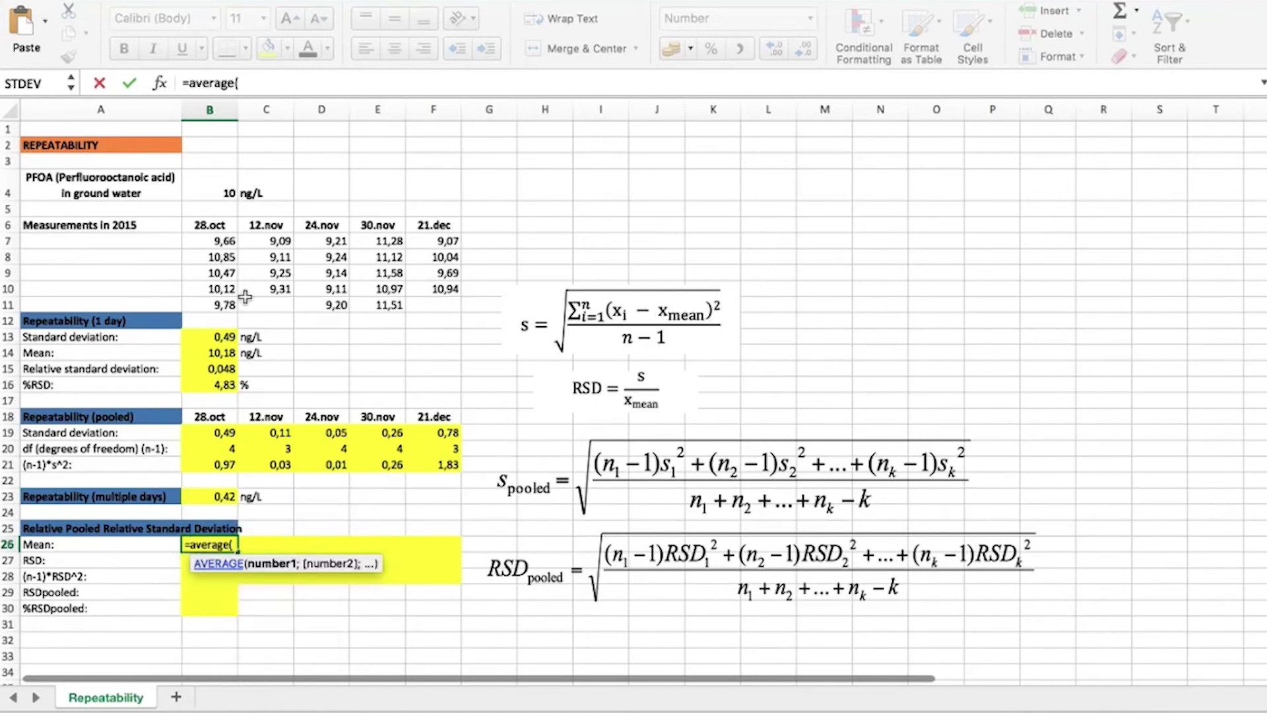
left_click_drag(221, 242, 219, 307)
type(")")
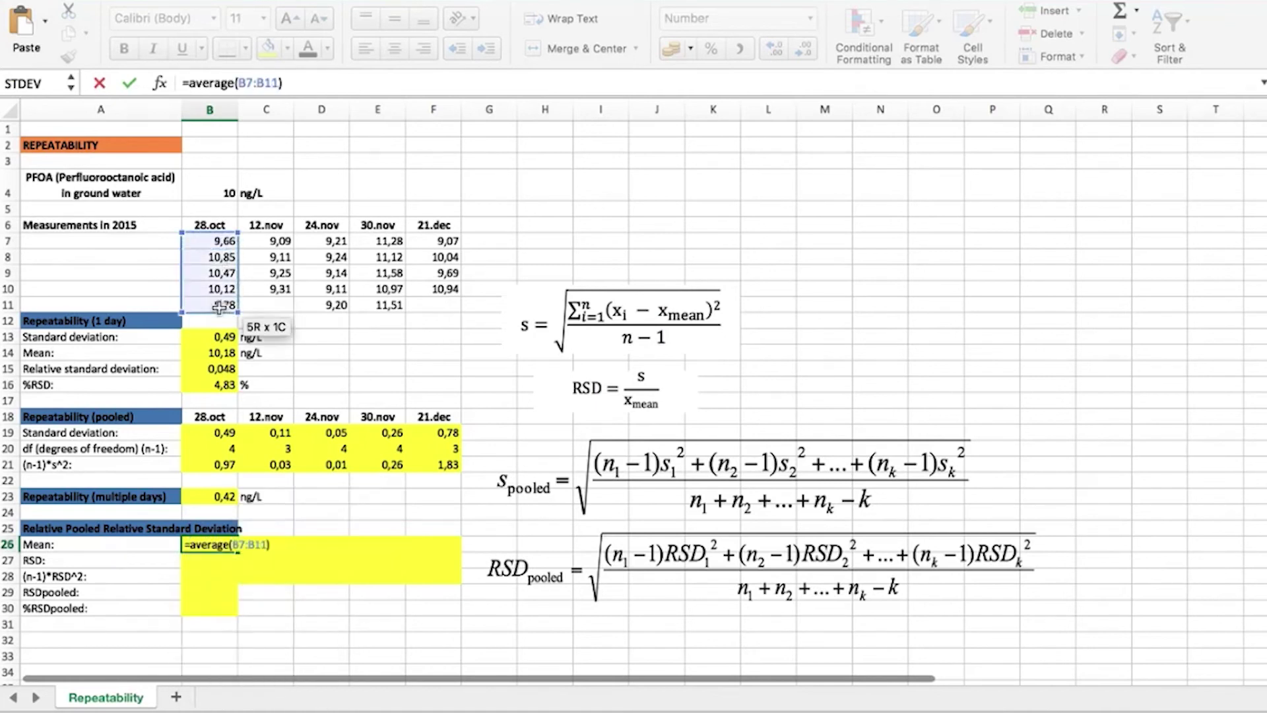
key("Return")
key("Up")
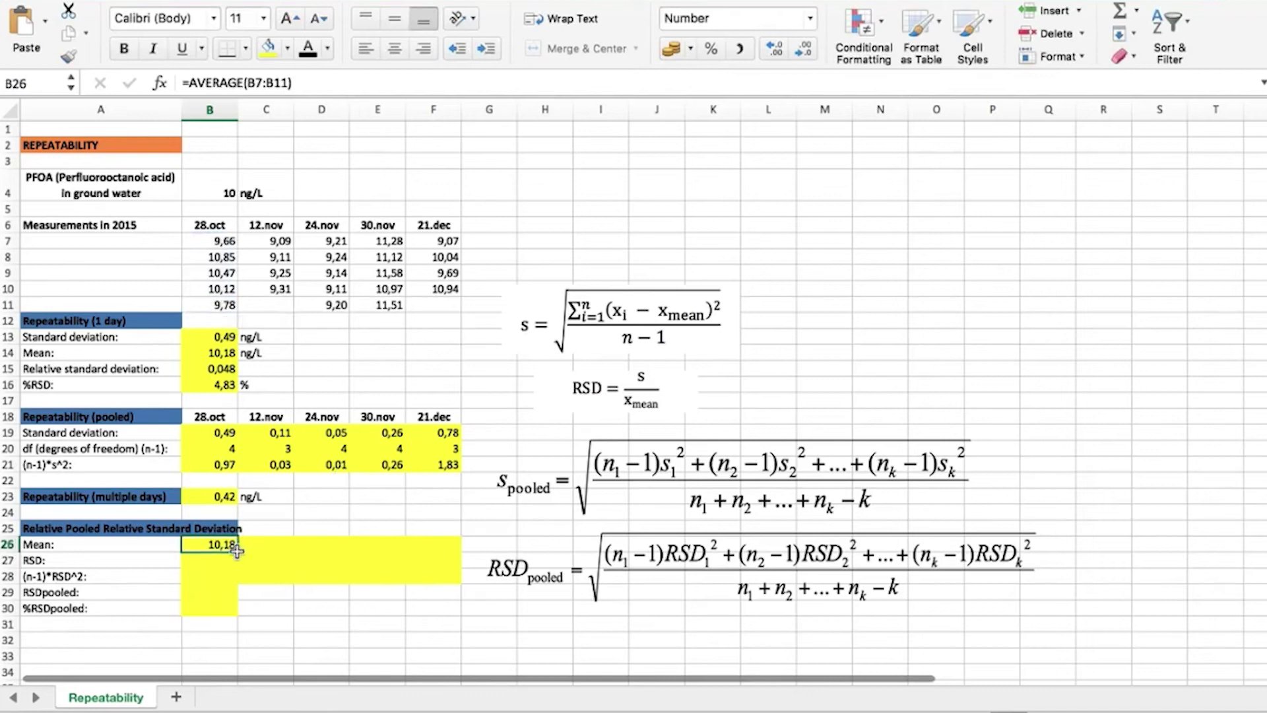
left_click_drag(238, 550, 455, 543)
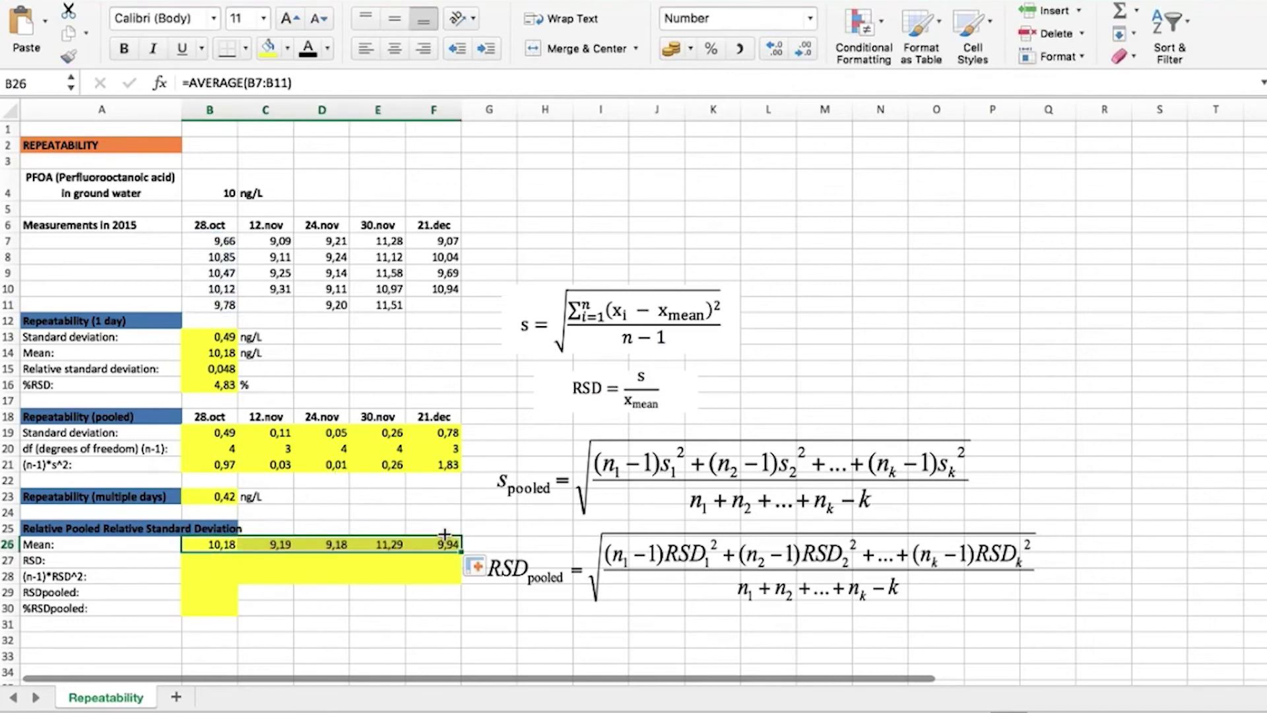
left_click(202, 561)
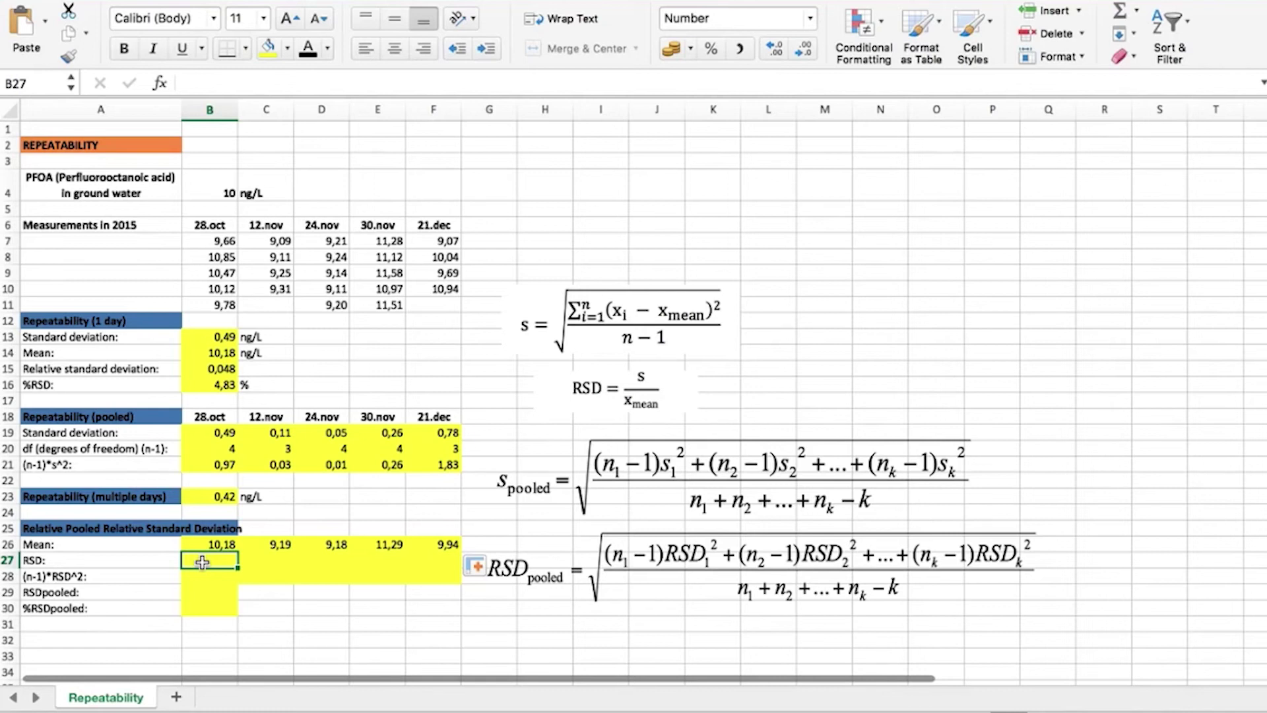
- Enter =B19/B26 in B27 and fill it to F27 (0,048, 0,012, 0,006, 0,023, 0,079)
type("=")
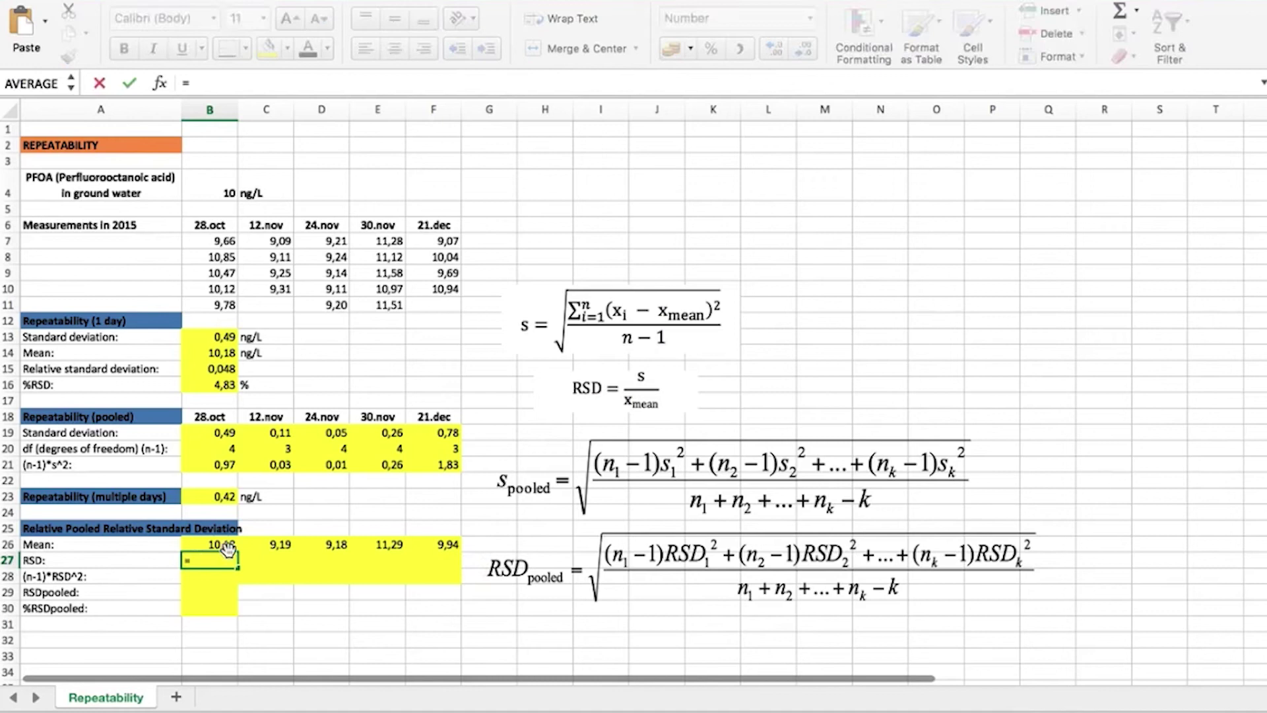
left_click(233, 432)
type("/")
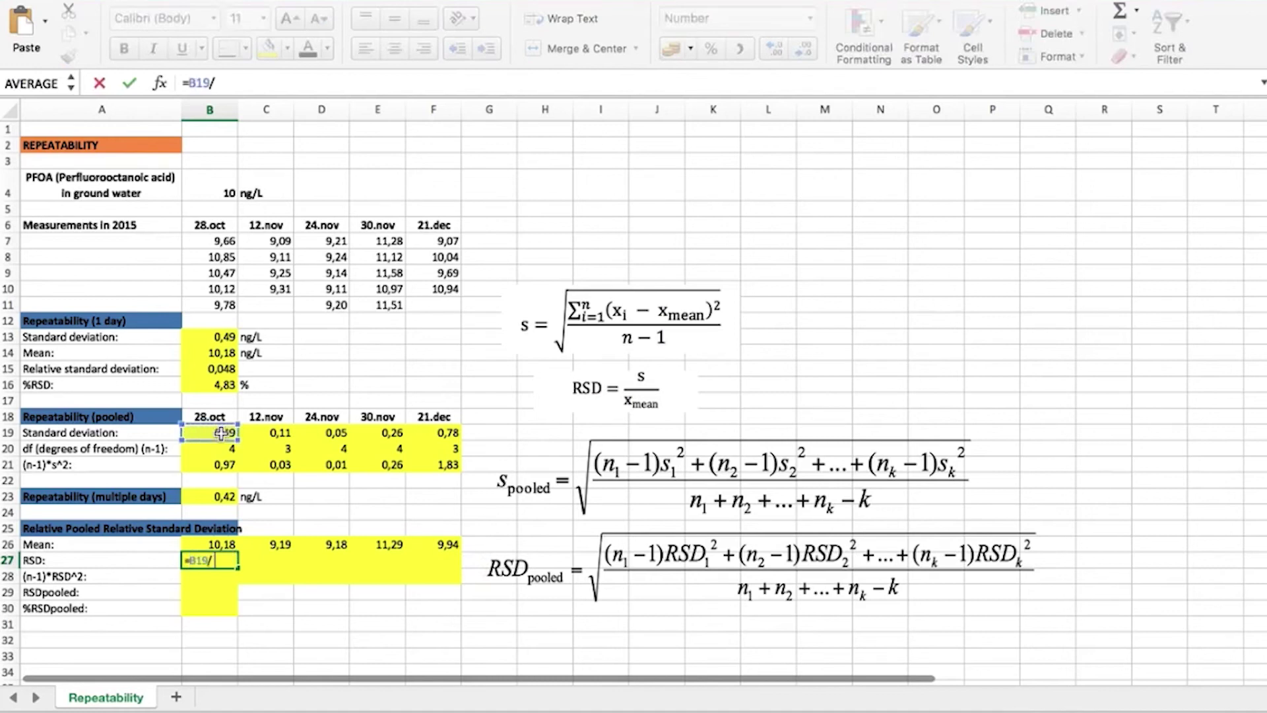
left_click(224, 545)
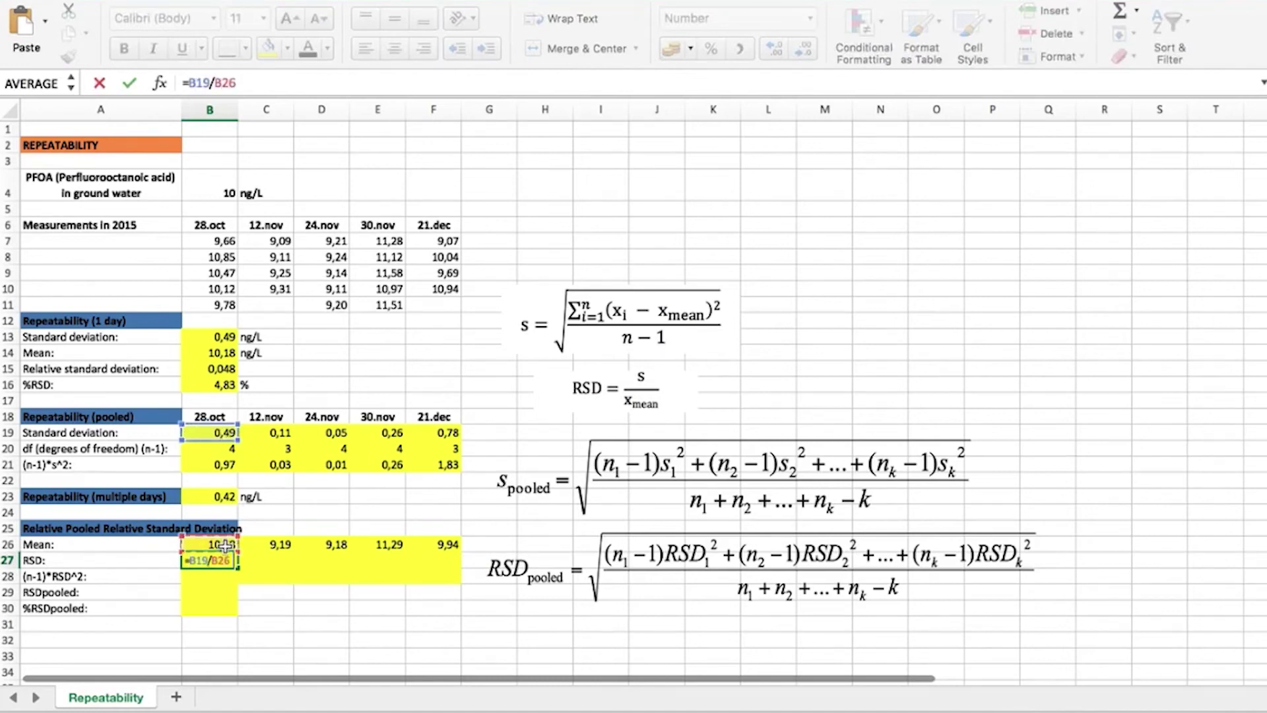
key("Return")
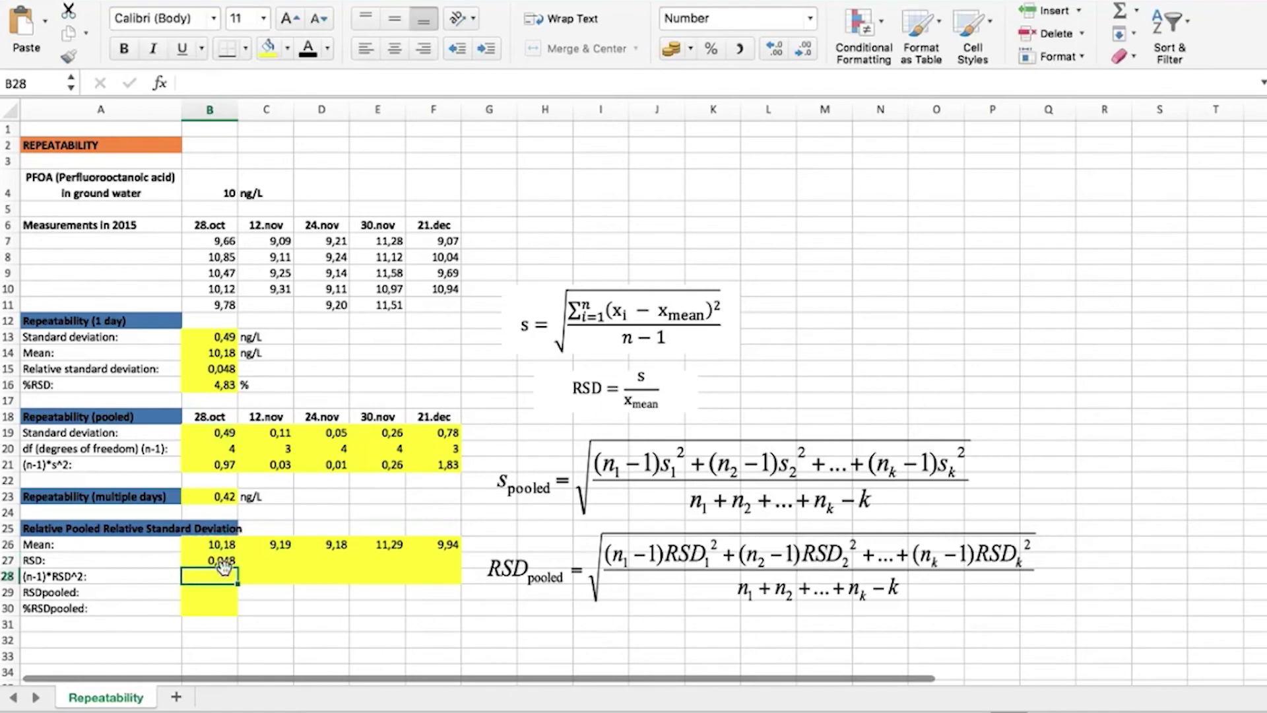
left_click(224, 563)
left_click_drag(236, 568, 462, 558)
left_click(217, 579)
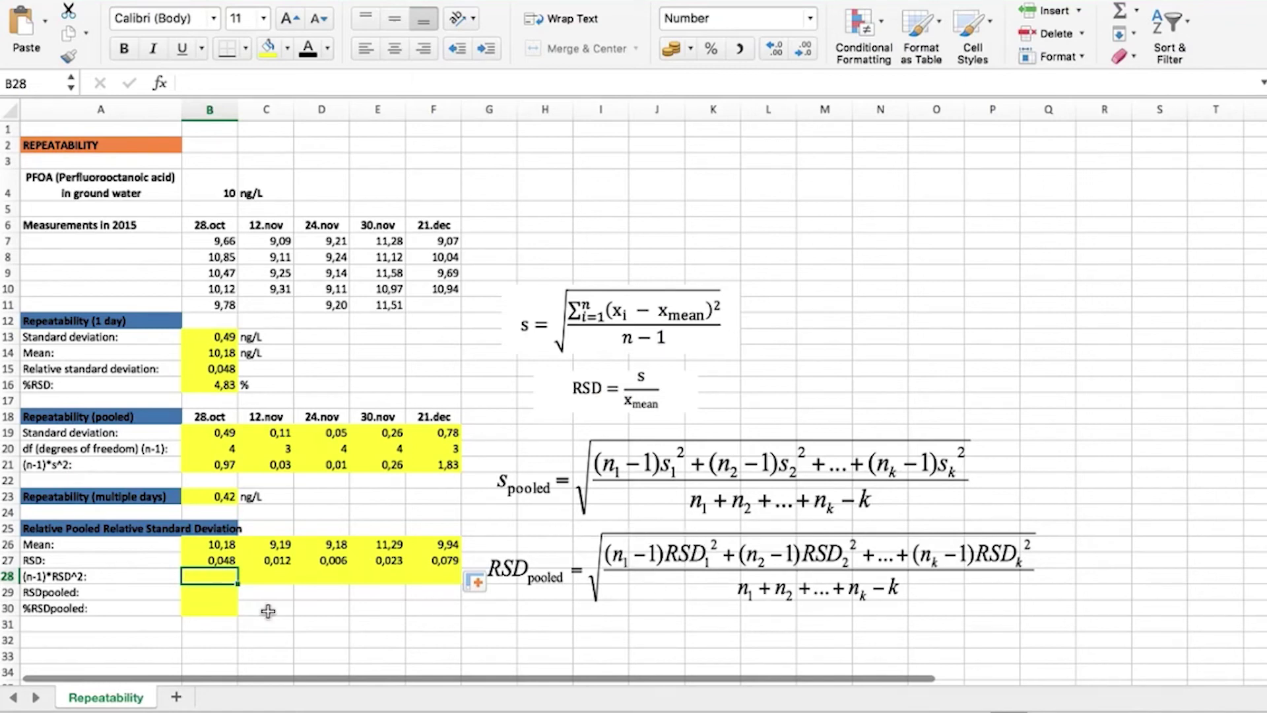
key("F2")
- Enter =B20*B27*B27 in B28 and fill it to F28 (0,0093 through 0,0185)
type("=")
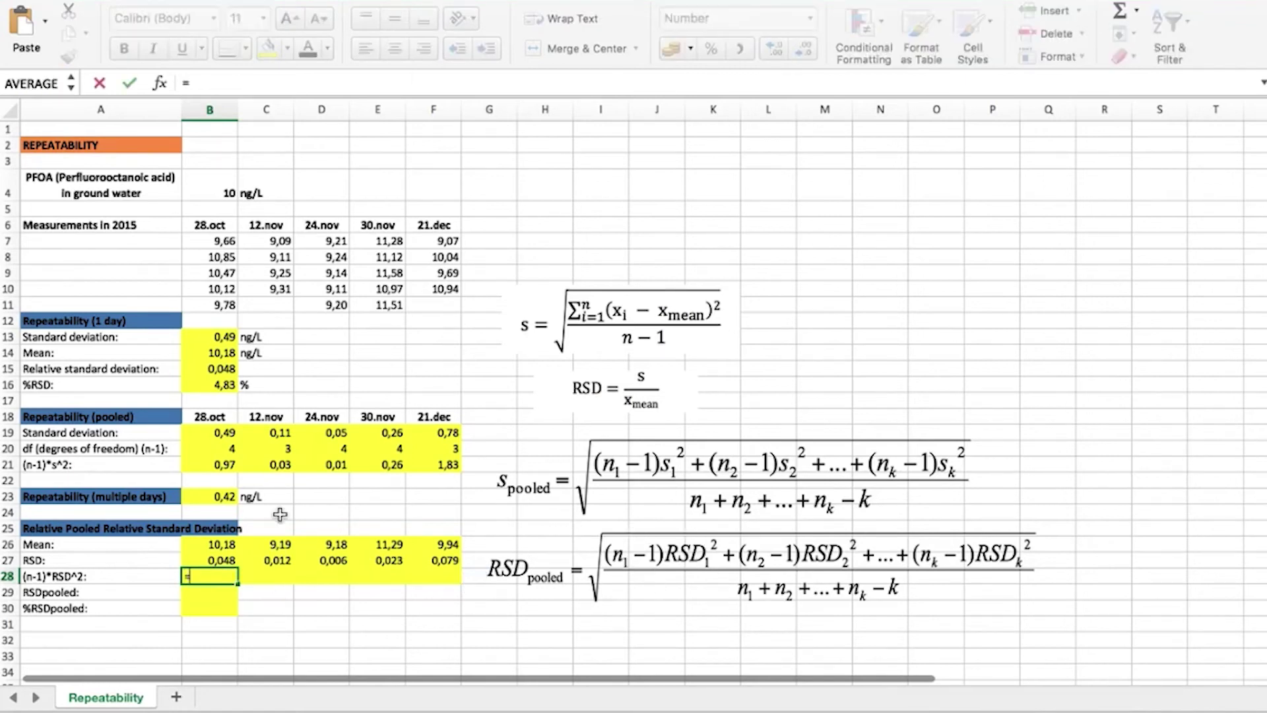
left_click(225, 449)
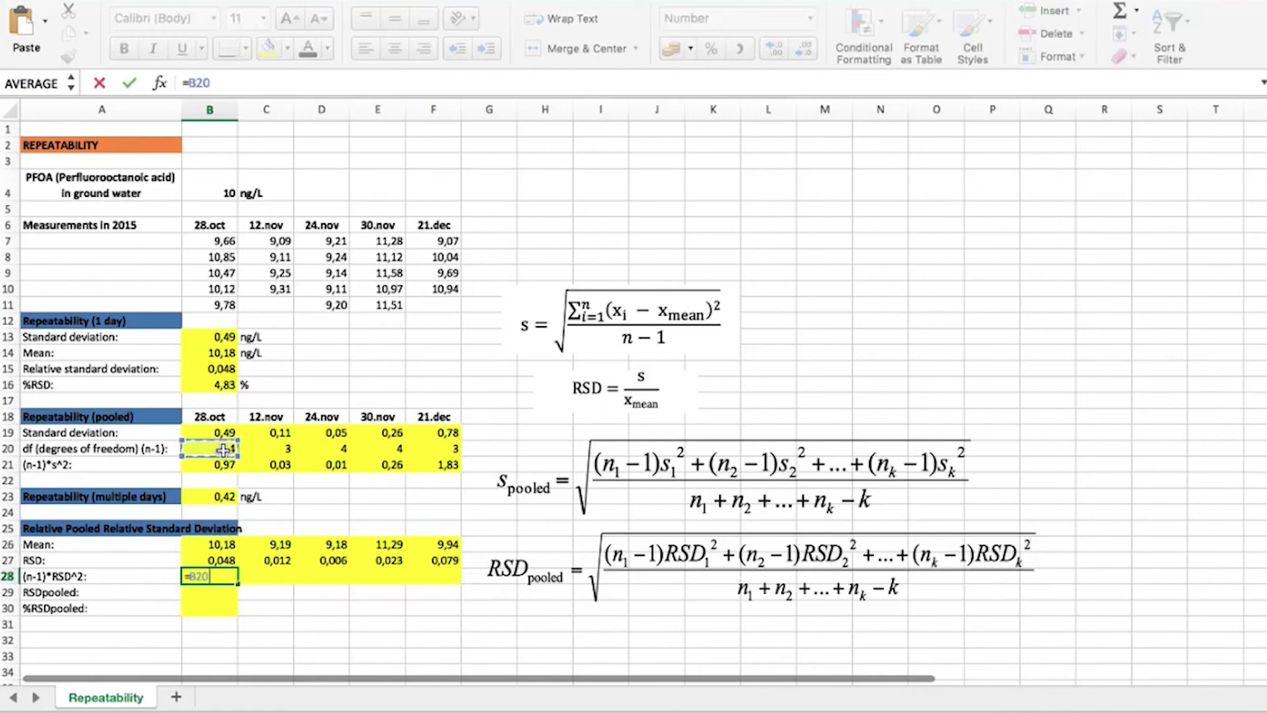
type("*")
left_click(226, 560)
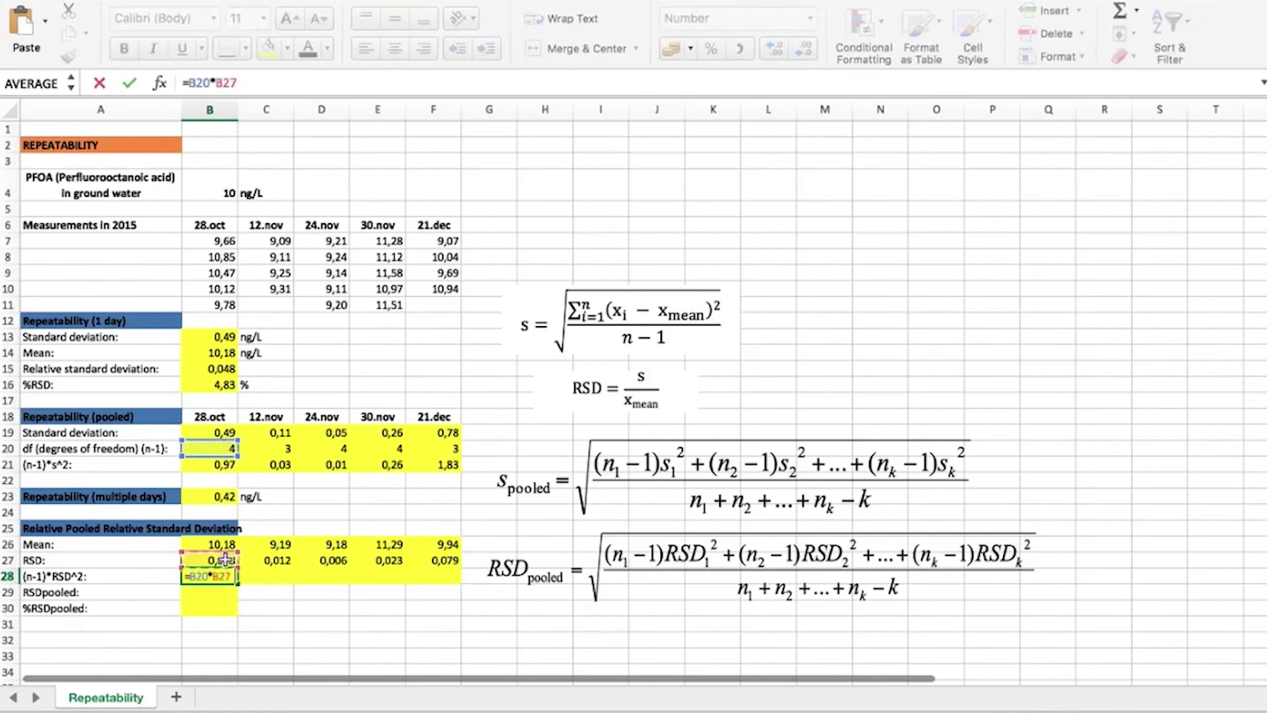
type("*")
left_click(225, 559)
key("Return")
key("Up")
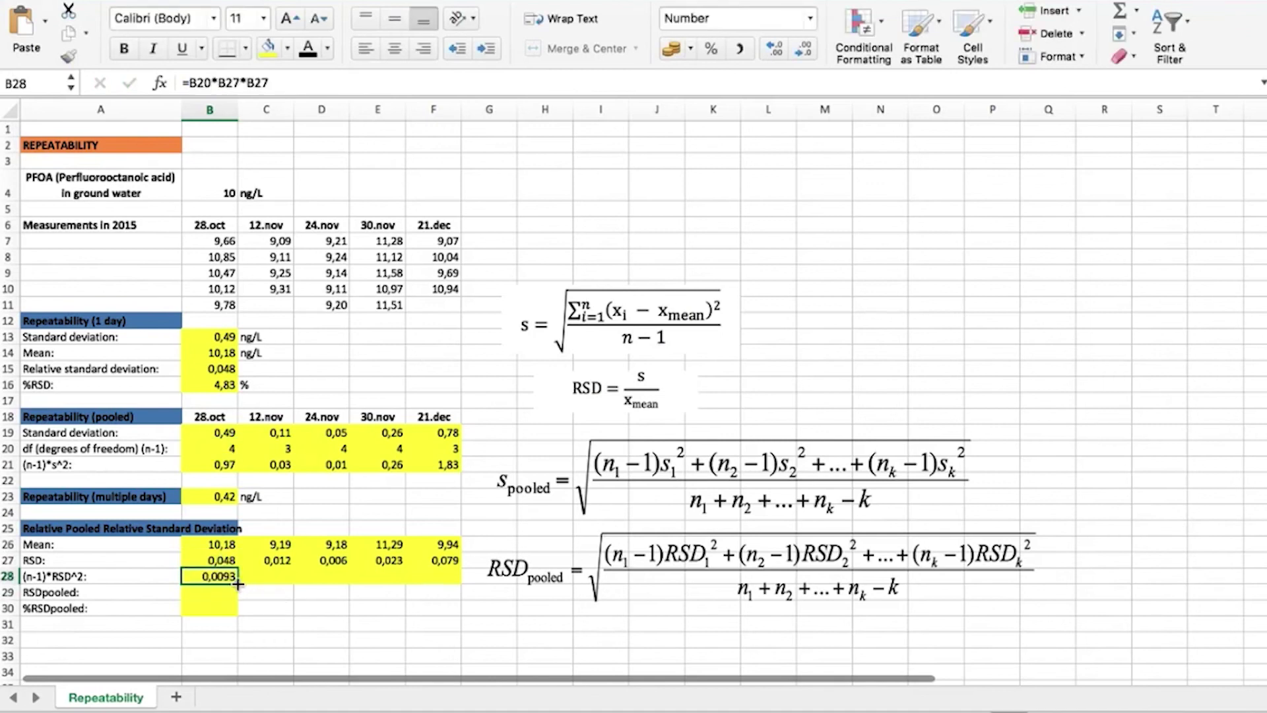
left_click_drag(237, 584, 435, 576)
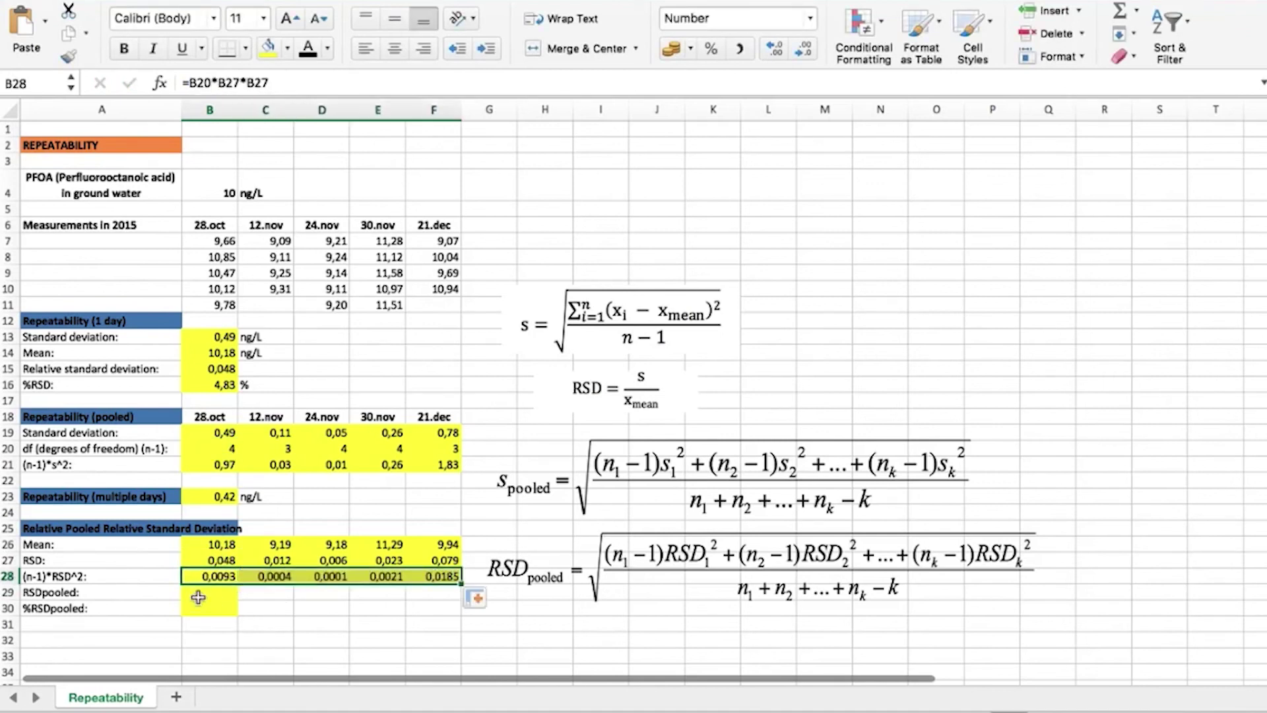
left_click(211, 593)
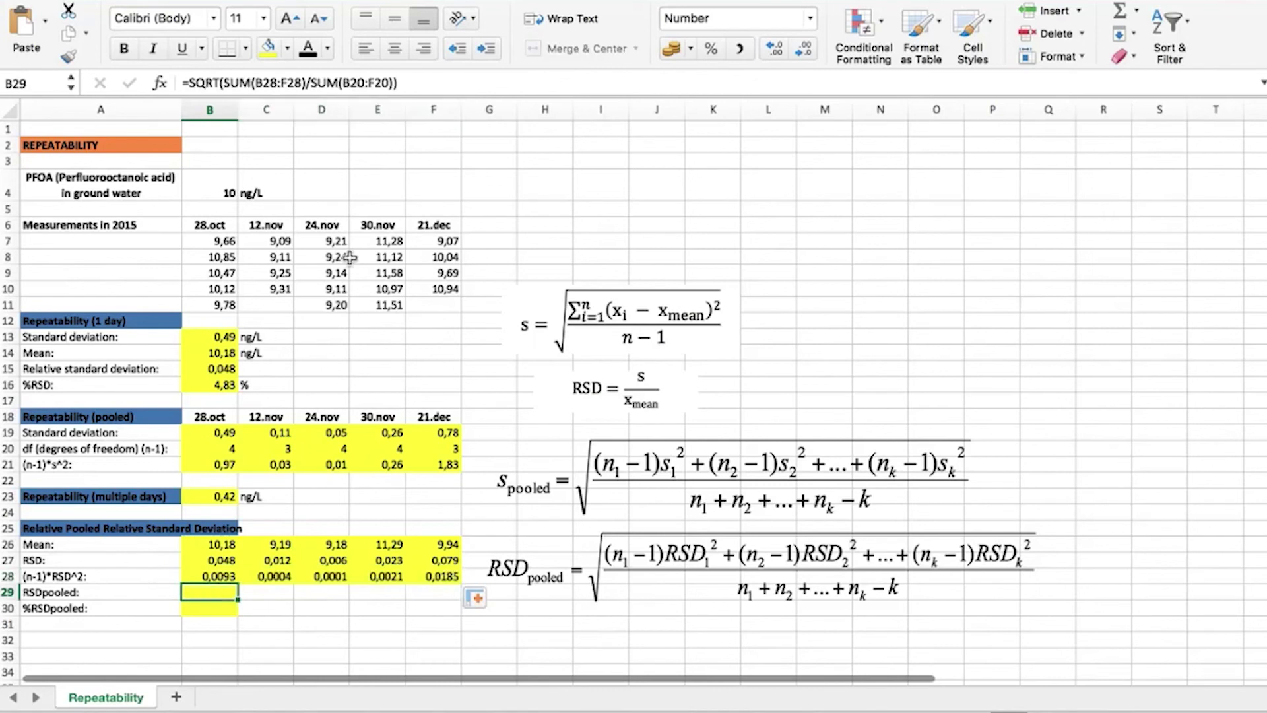
- Blacken B29's 0,04 text and set B30 to =B29 as a one-decimal percentage, 4,1%
left_click(310, 56)
key("Down")
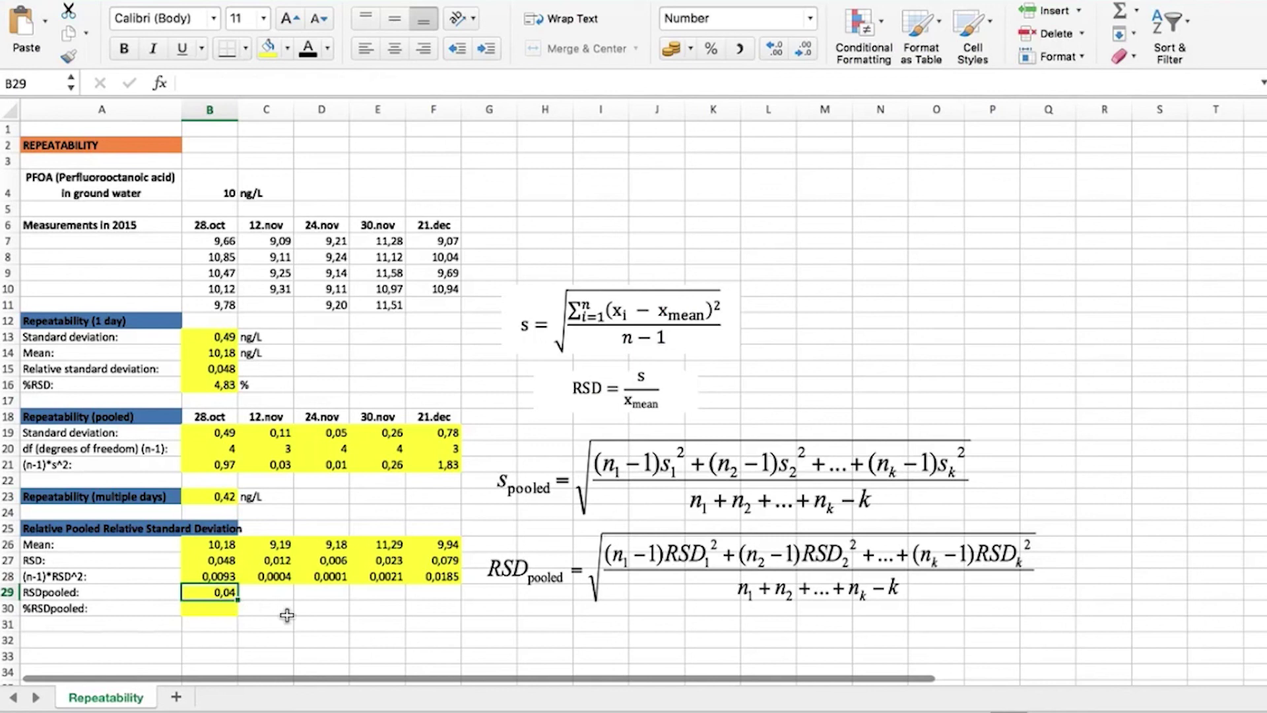
type("=")
left_click(216, 593)
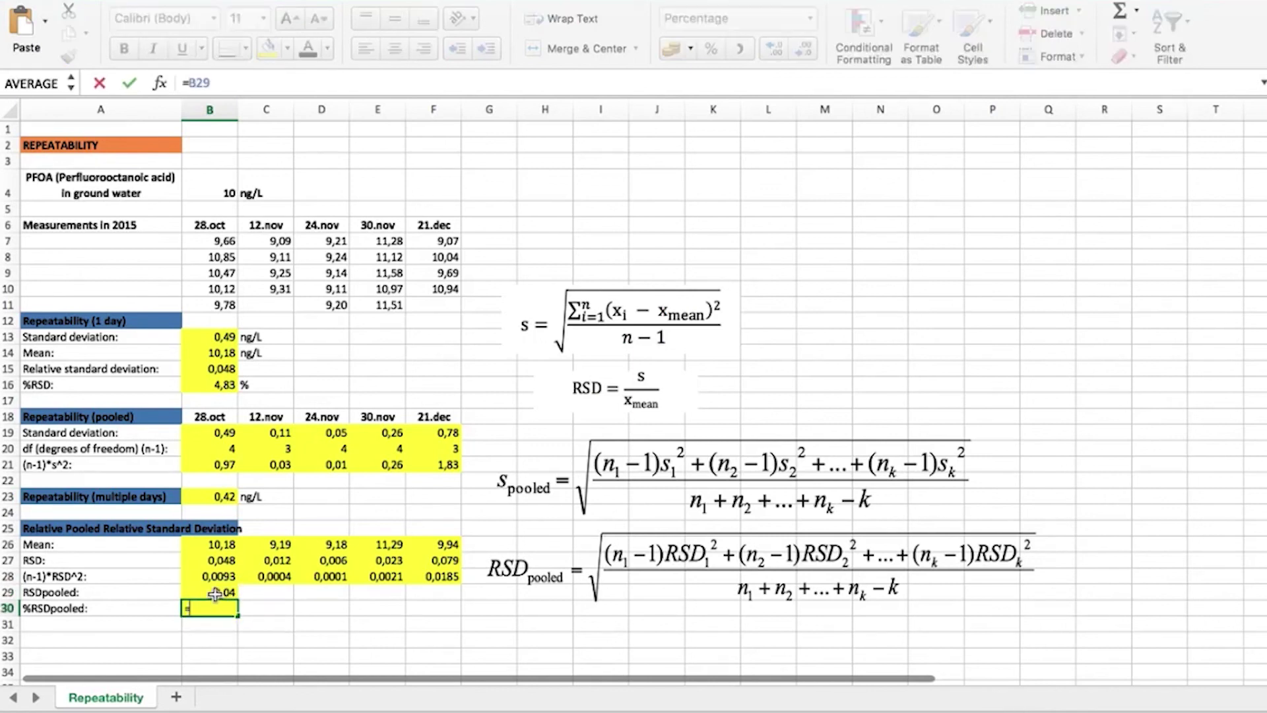
key("Return")
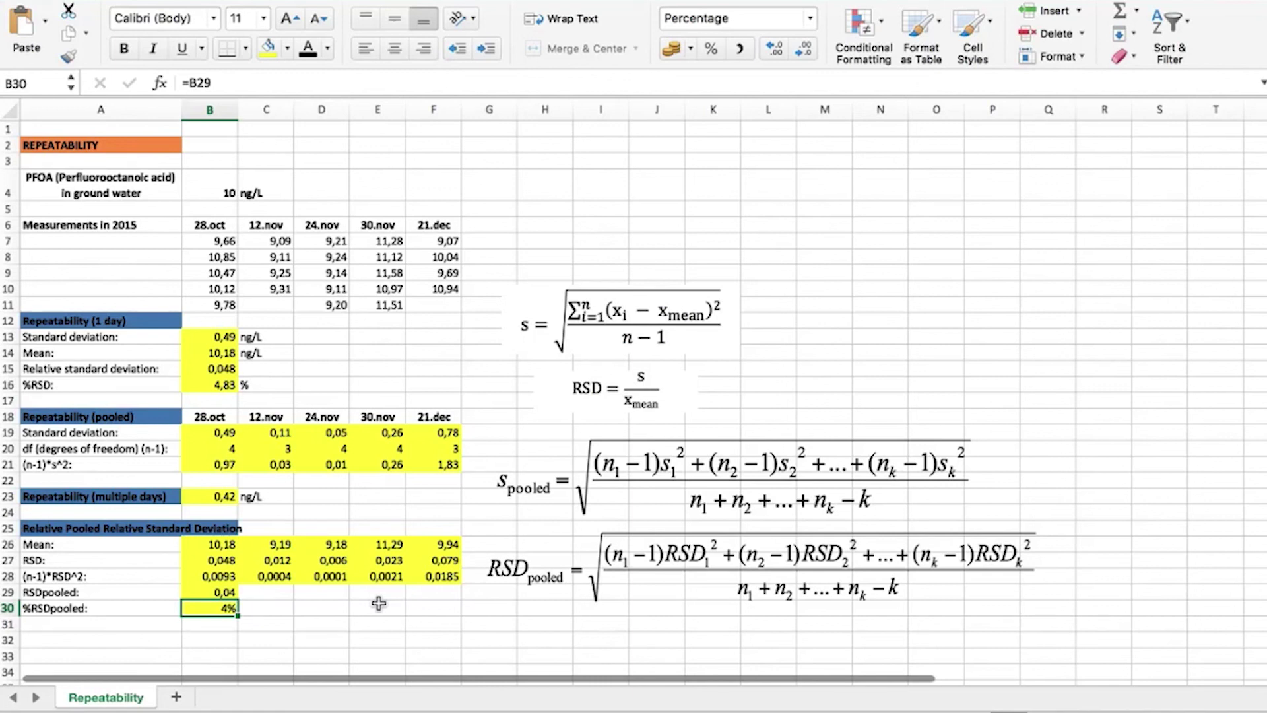
left_click(778, 51)
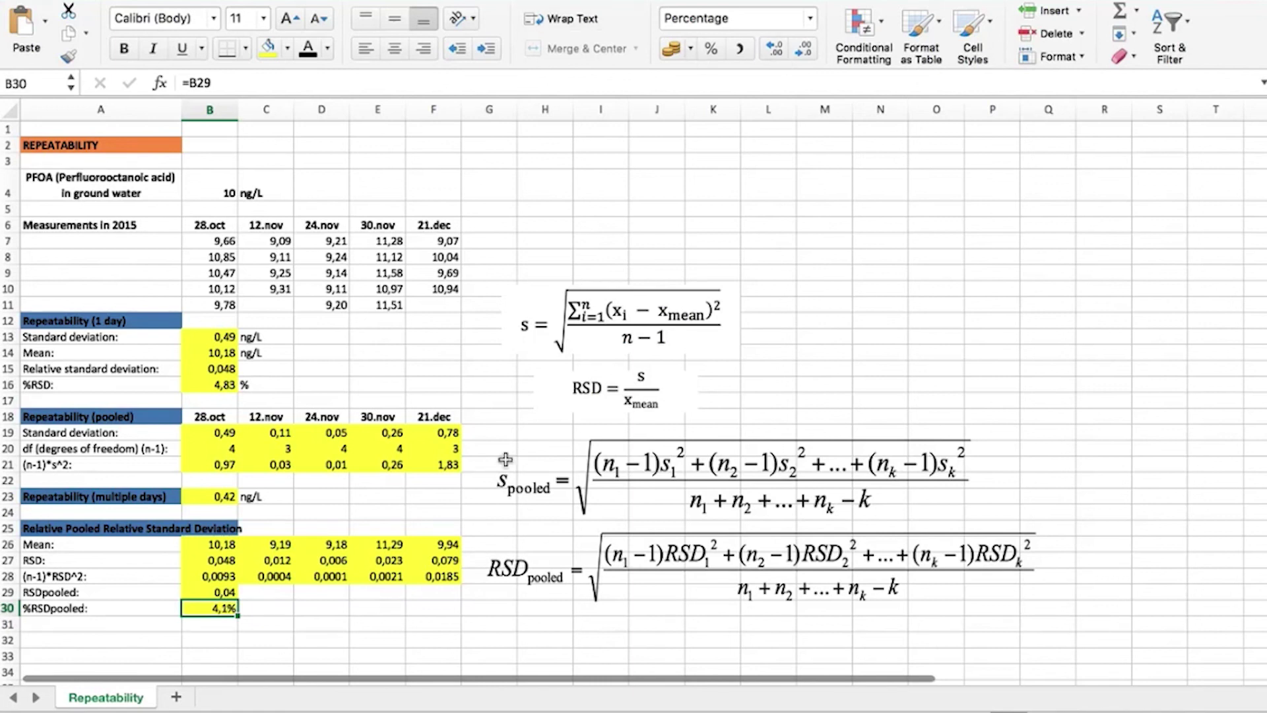